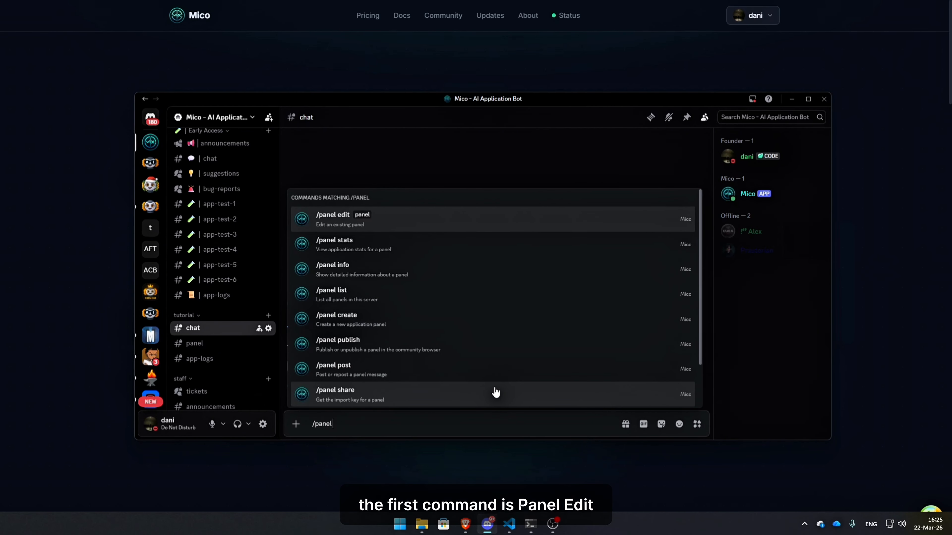
Run the /panel edit command for the member verification panel
text(edit)
click(495, 390)
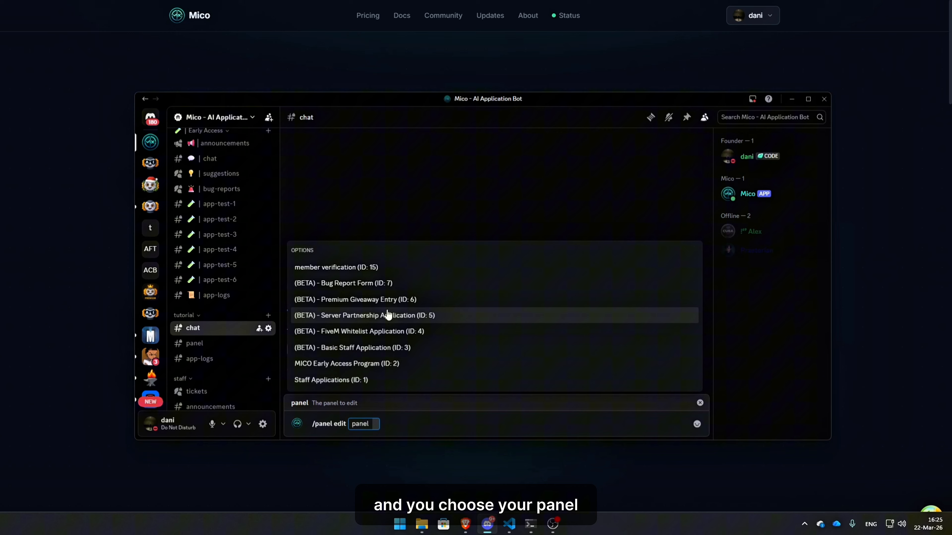
click(388, 267)
key(Return)
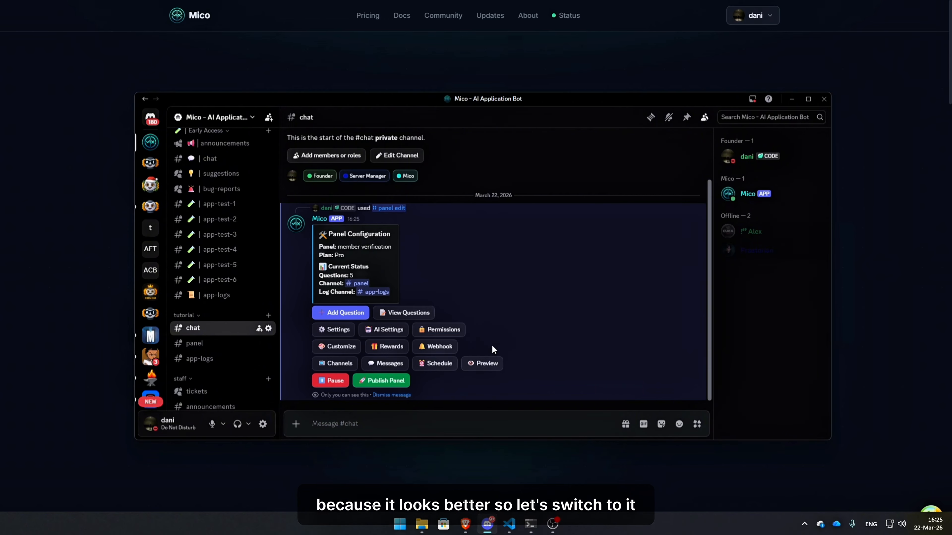
Switch to the Mico web dashboard and open the member verification panel of the Mico - AI Application Bot server for management
click(753, 15)
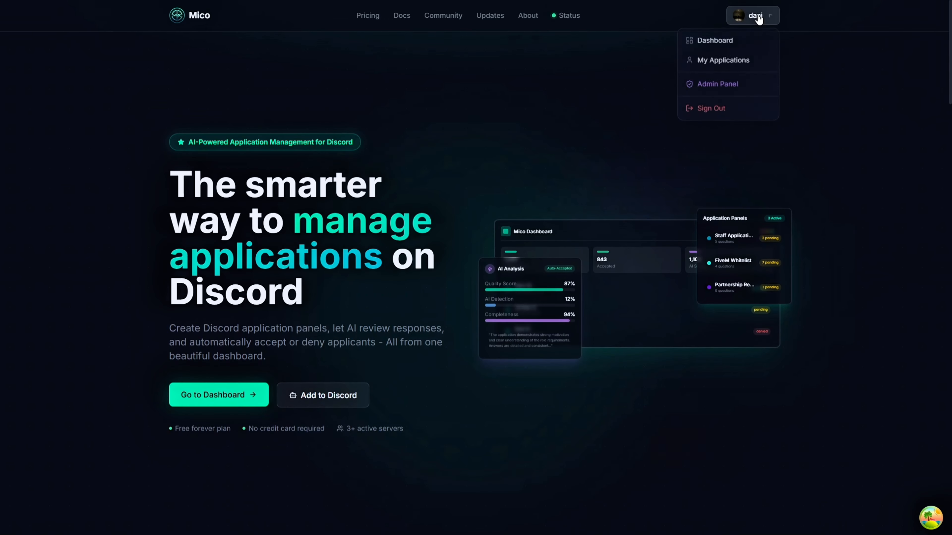
click(742, 44)
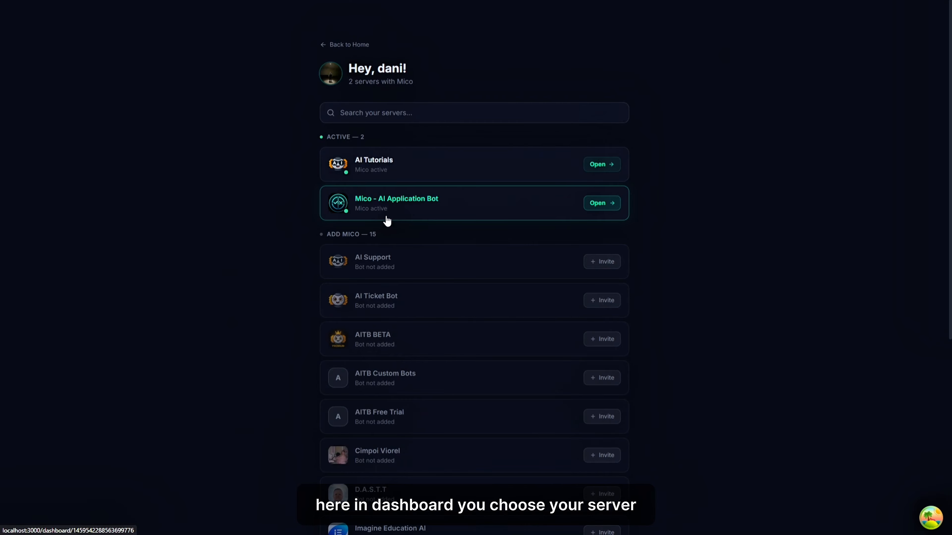
click(387, 221)
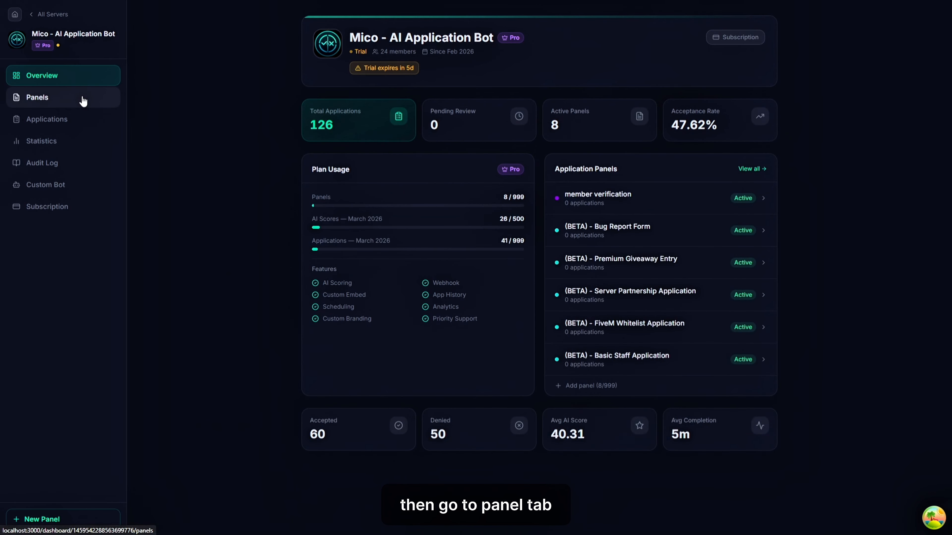
click(82, 99)
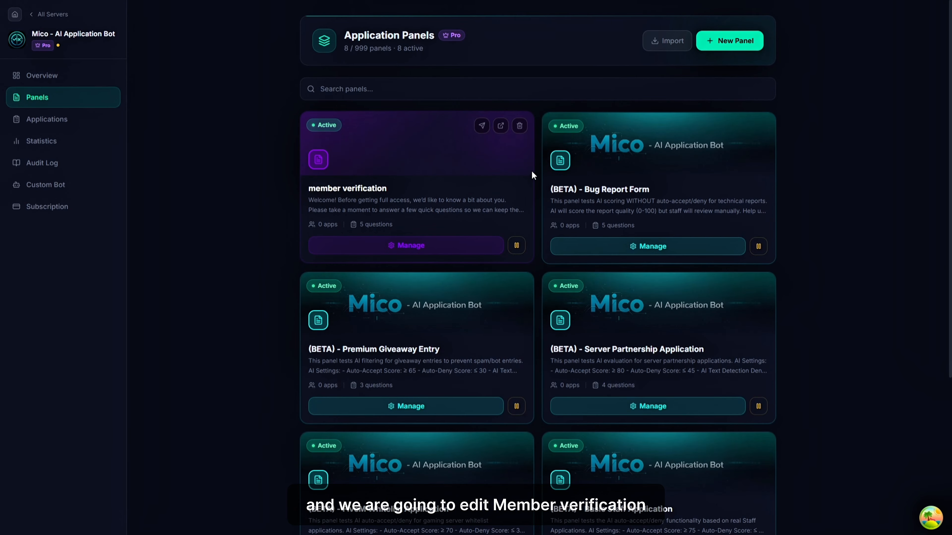
click(444, 253)
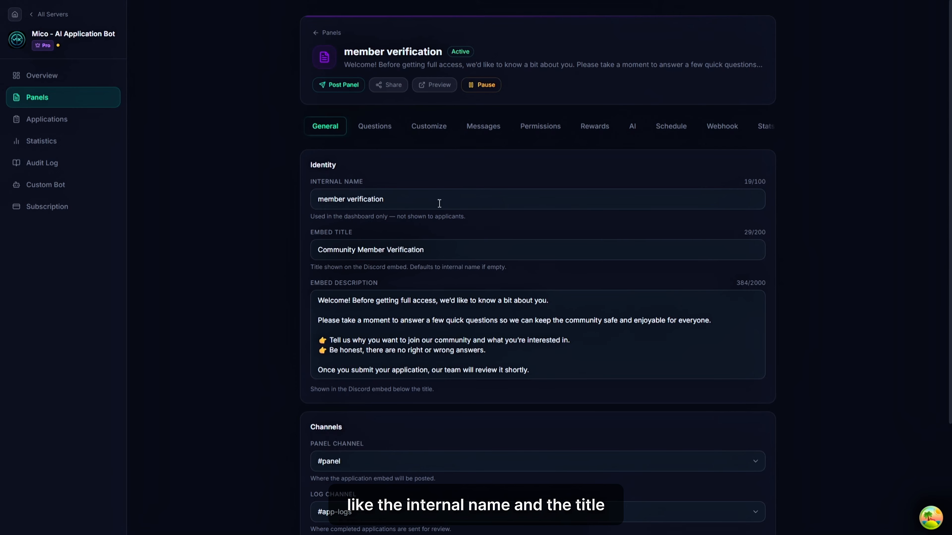
Try a Markdown heading marker on the embed description's first line and bold markers on its second paragraph, and remove both
scroll(574, 315, down, 2)
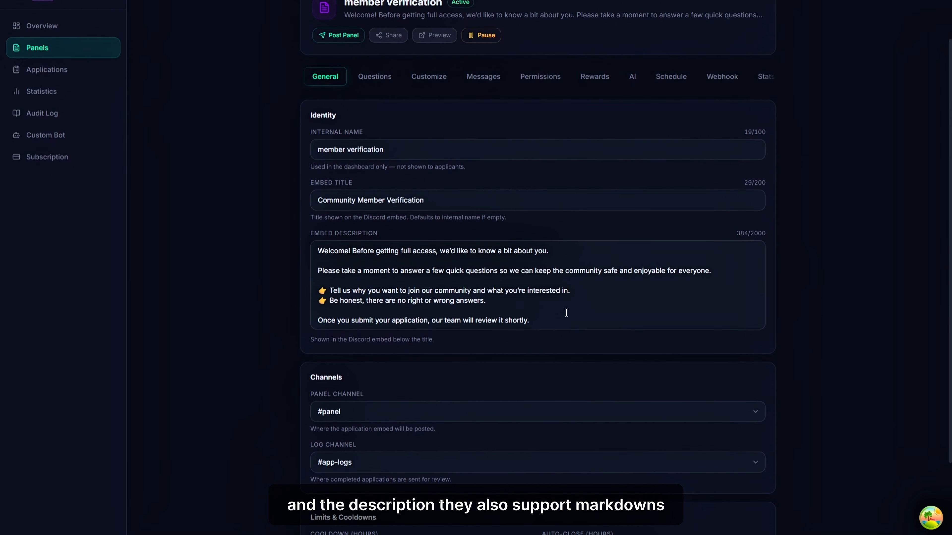
drag(569, 320, 297, 247)
click(586, 317)
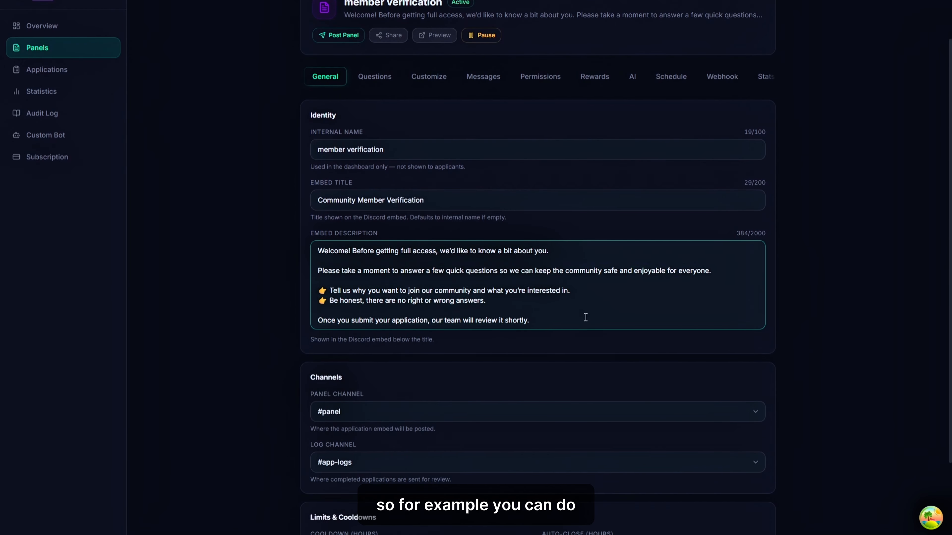
click(319, 250)
text(#)
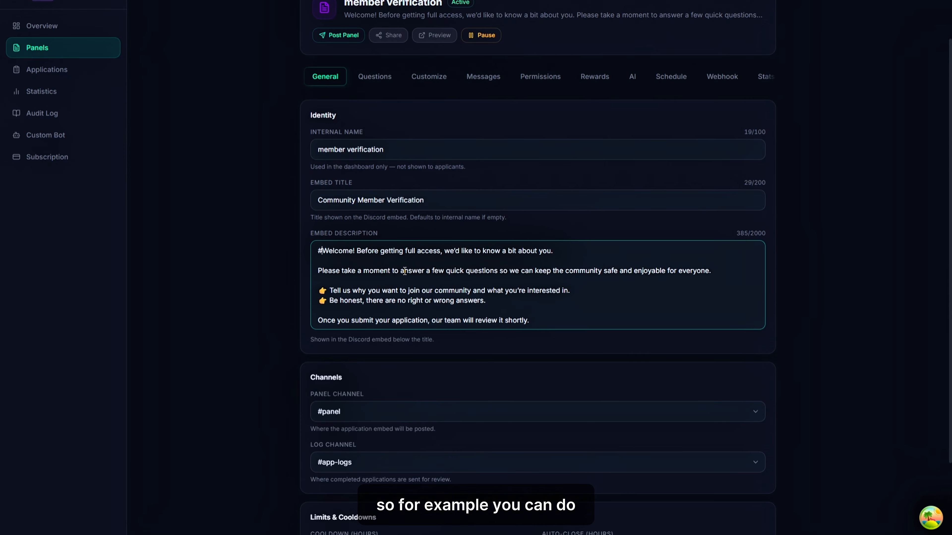
click(319, 271)
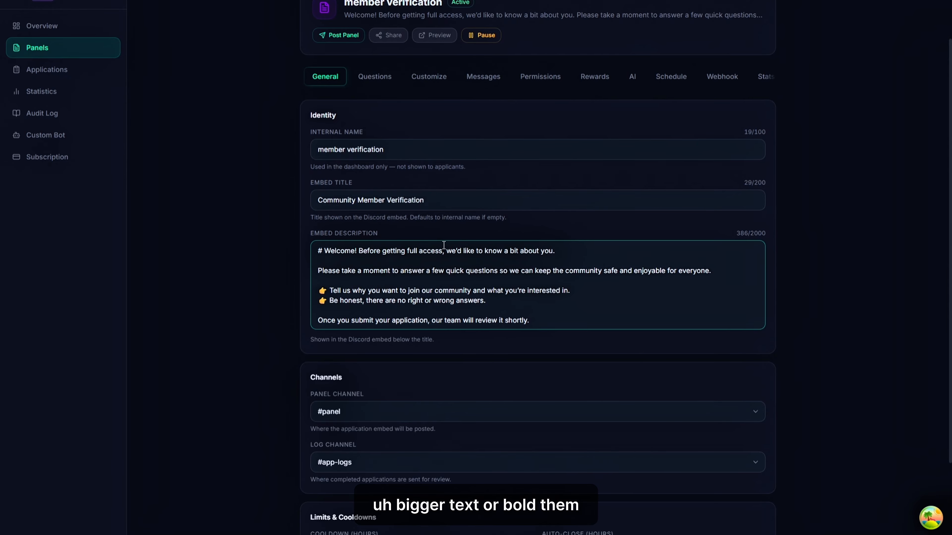
text(**)
key(BackSpace)
key(BackSpace)
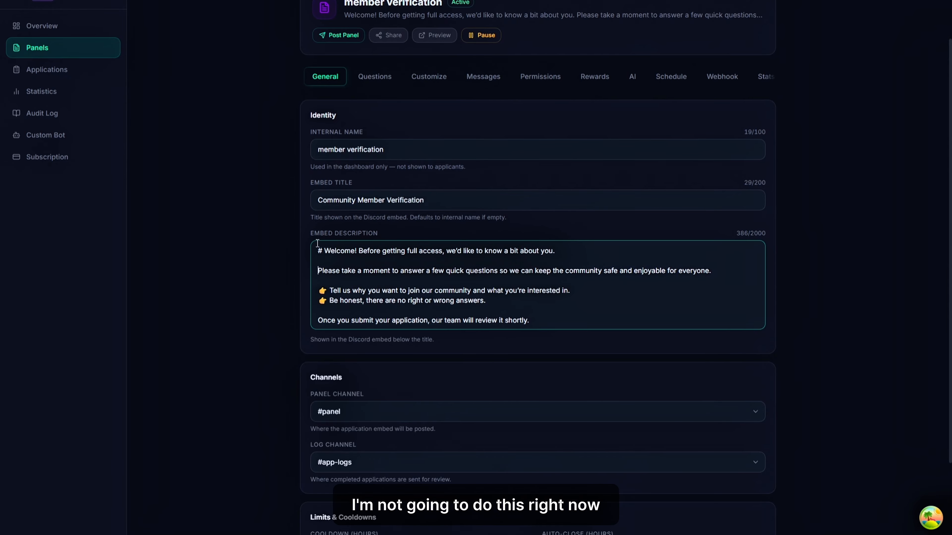
click(323, 251)
key(BackSpace)
click(299, 235)
Examine the panel channel and log channel settings of the member verification panel
scroll(368, 229, down, 3)
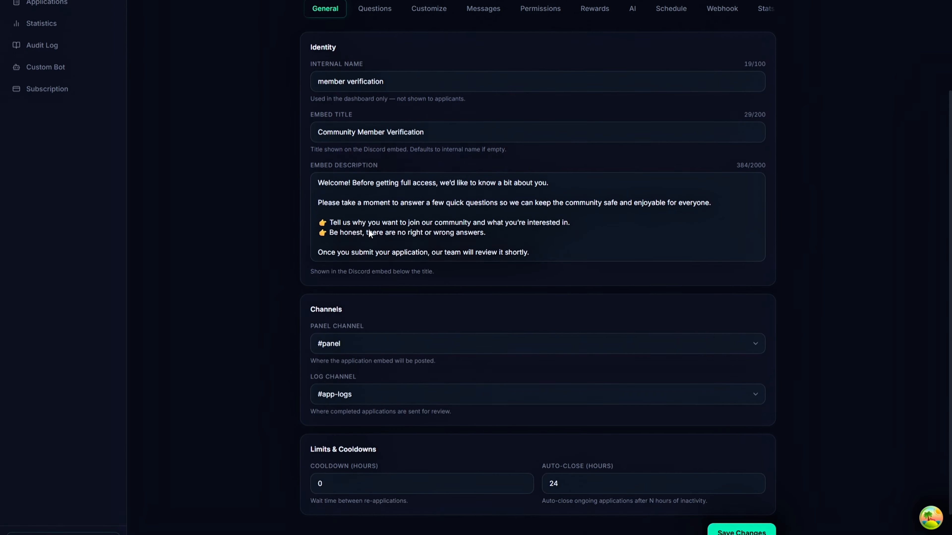
drag(356, 287, 312, 288)
click(327, 290)
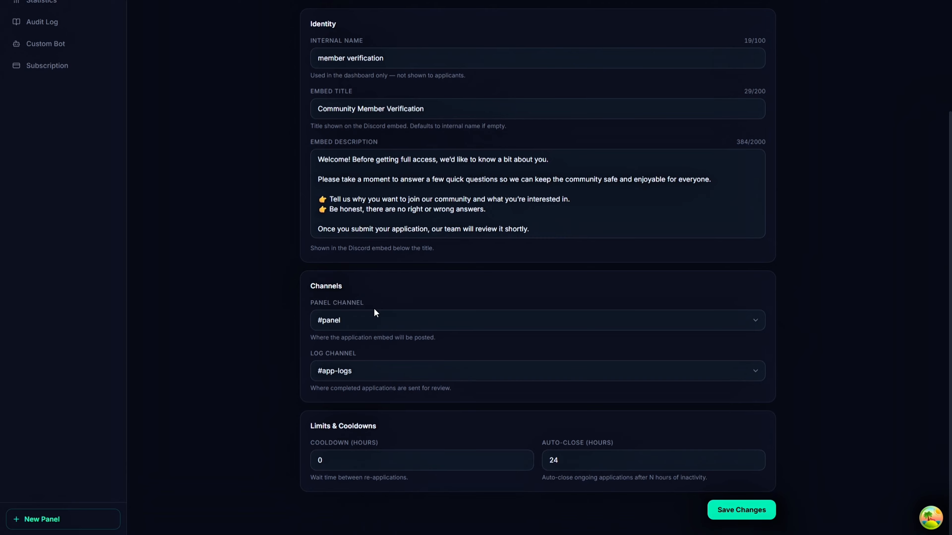
drag(369, 305, 330, 300)
click(326, 306)
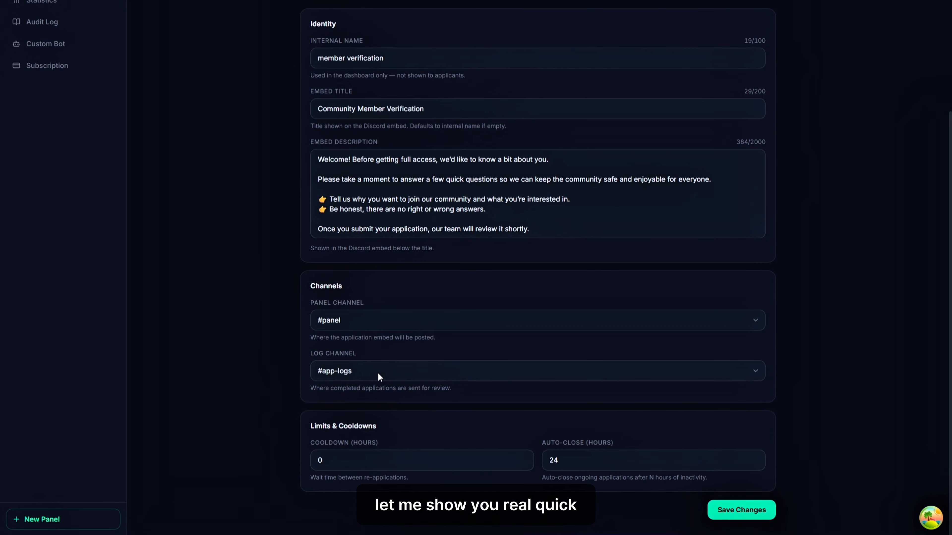
Switch to Discord and look through the Community Member Verification application logged in #app-logs
key(super)
click(487, 523)
scroll(506, 303, up, 5)
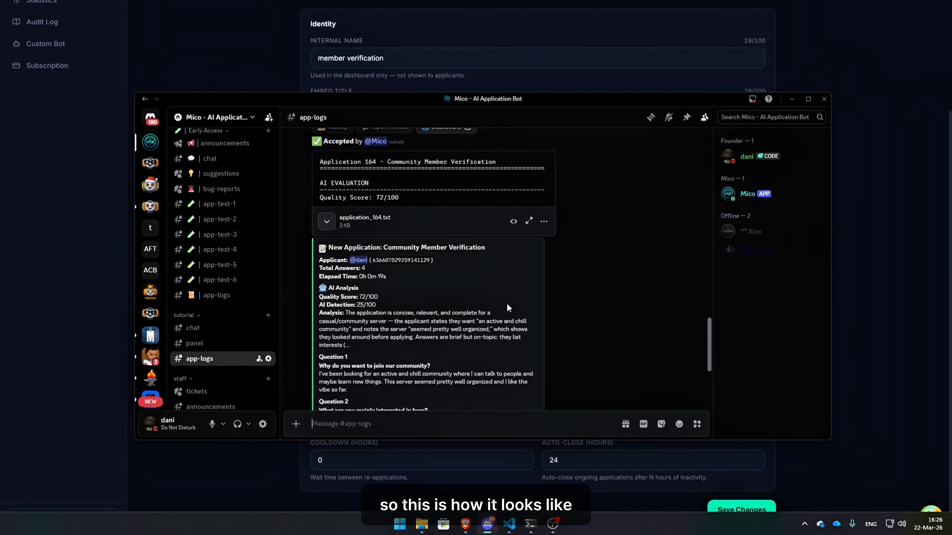
scroll(445, 218, up, 2)
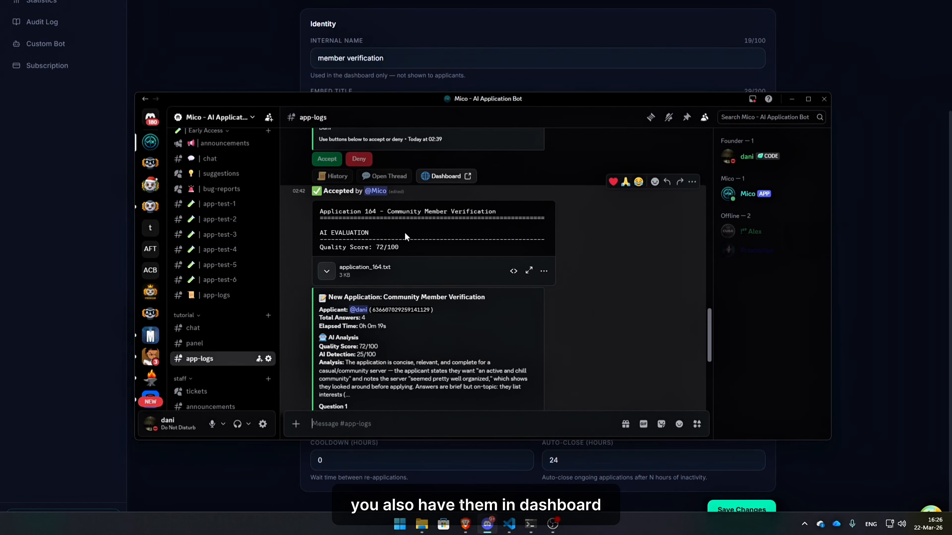
scroll(508, 304, down, 5)
scroll(508, 337, up, 5)
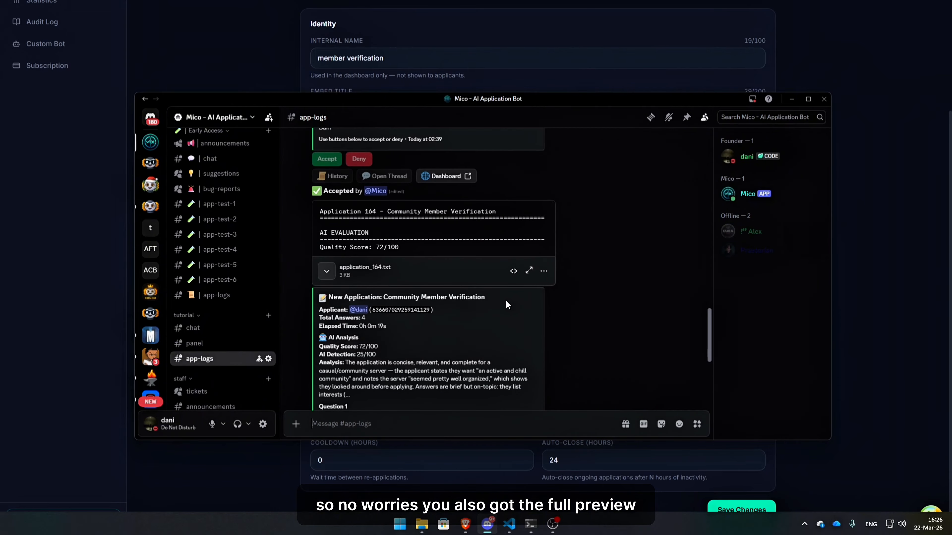
Expand the application_164.txt attachment to read the full application, and collapse its preview again
click(327, 271)
scroll(485, 264, down, 3)
scroll(491, 286, up, 3)
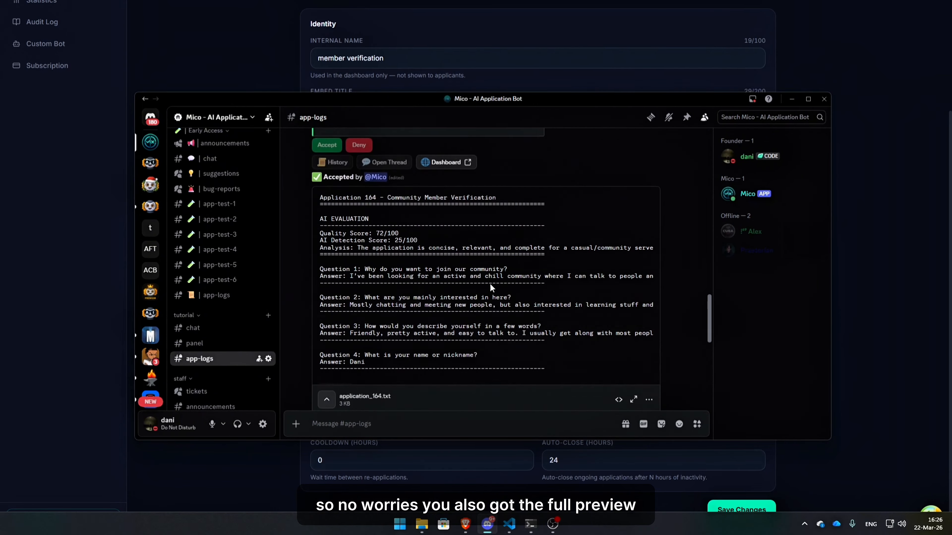
scroll(450, 307, down, 1)
scroll(361, 356, down, 2)
click(326, 351)
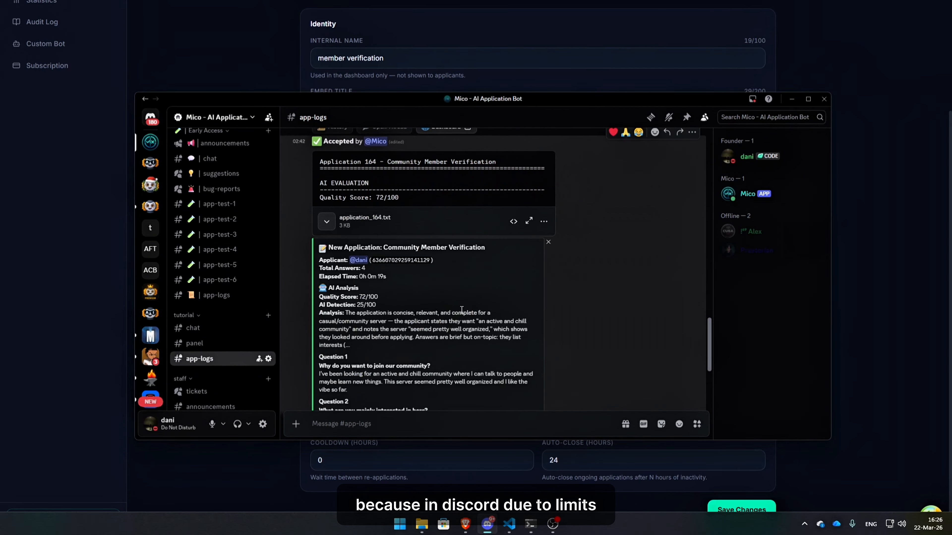
Examine the AI analysis and the answers in the logged application's embed
scroll(461, 309, down, 5)
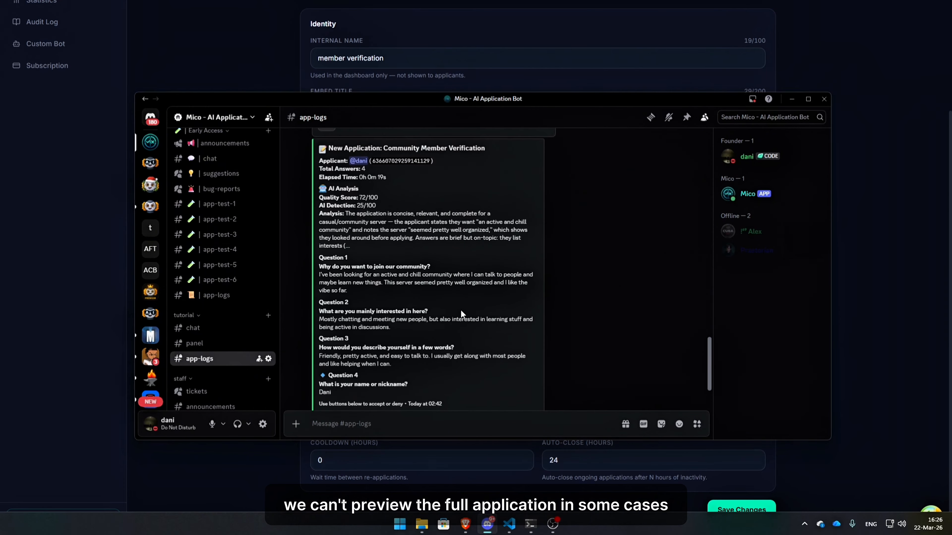
scroll(461, 312, up, 3)
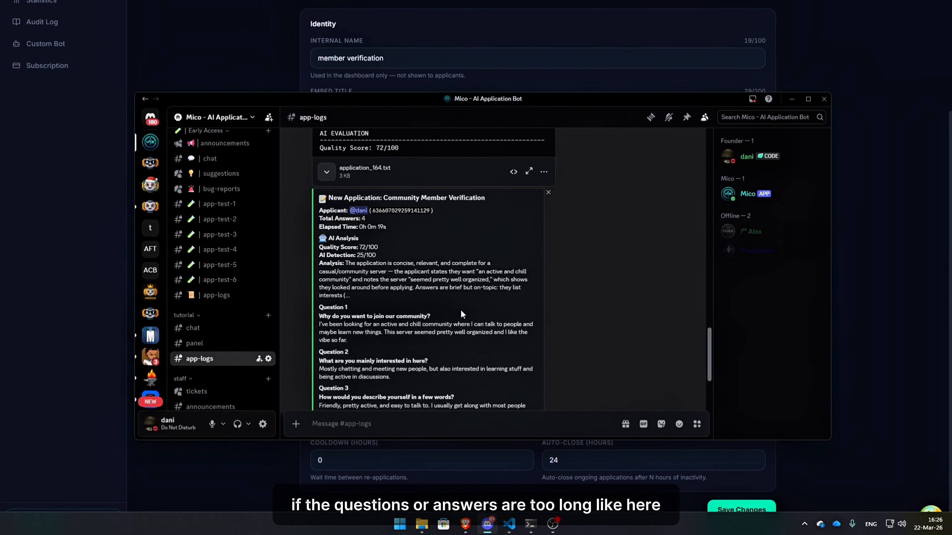
scroll(460, 315, down, 4)
drag(352, 197, 304, 168)
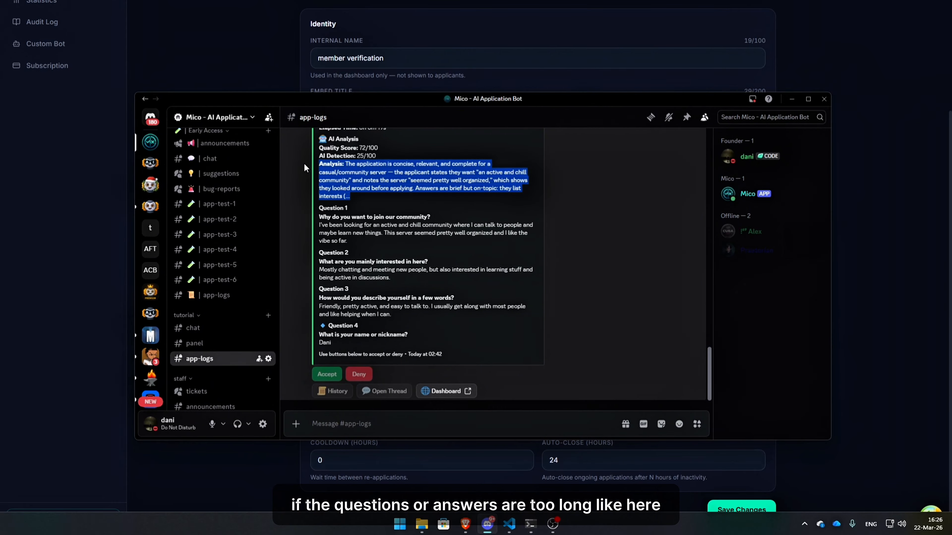
click(304, 167)
Return to the Mico web dashboard and open the member verification panel's list of questions
click(490, 522)
scroll(435, 317, up, 2)
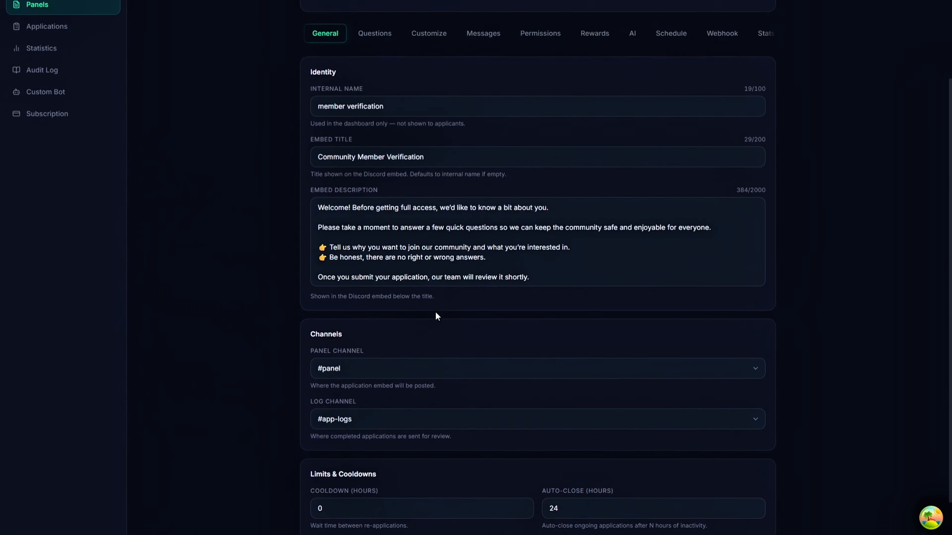
scroll(435, 316, up, 4)
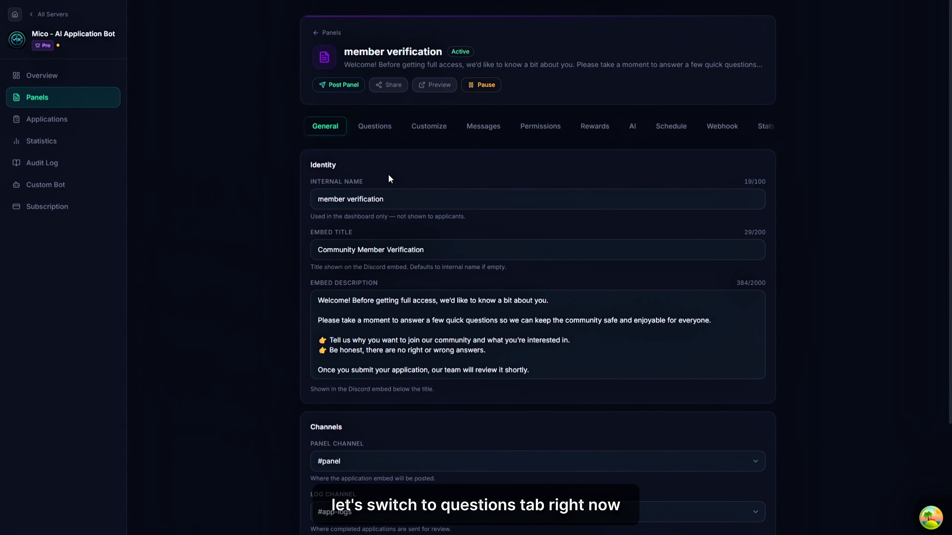
click(381, 137)
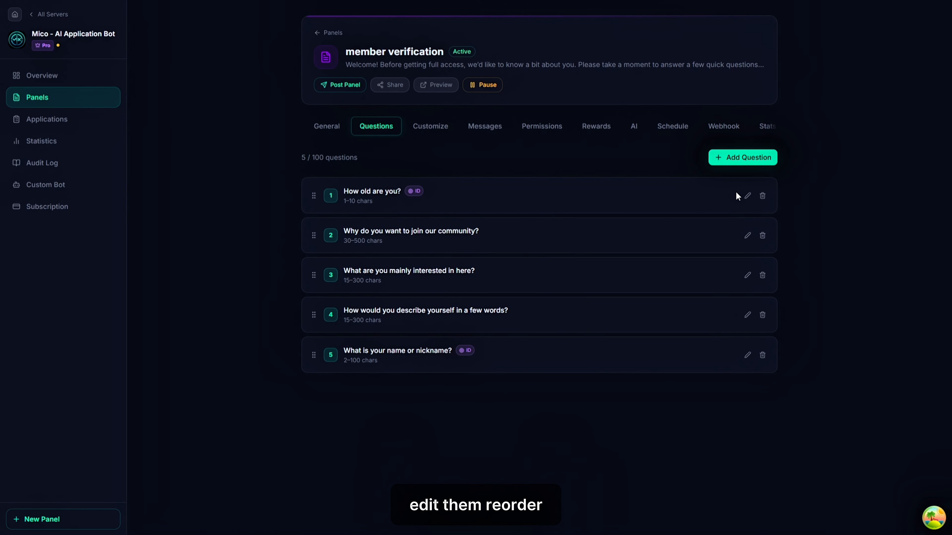
Open the form for a new question and examine its question text, placeholder and expected answer fields
click(723, 160)
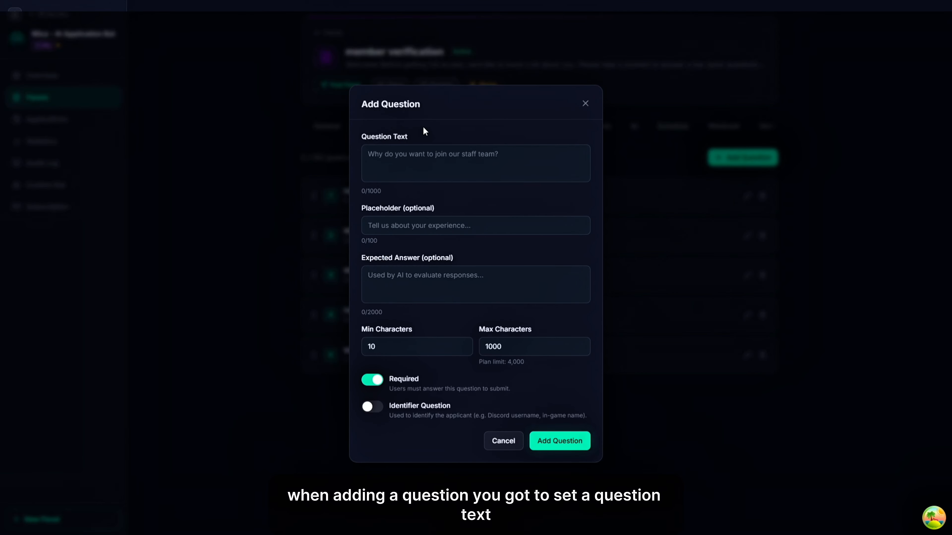
drag(413, 138, 356, 132)
click(447, 159)
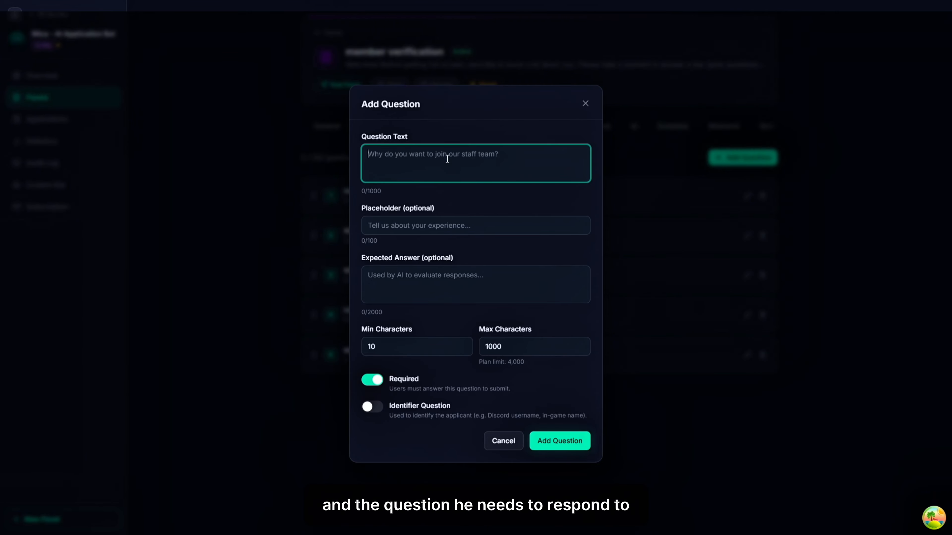
click(501, 223)
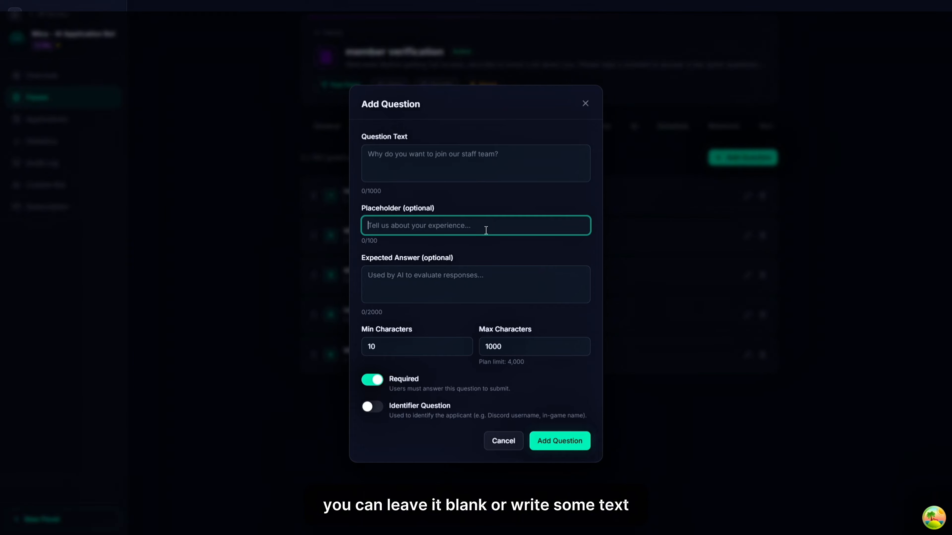
drag(468, 256, 372, 248)
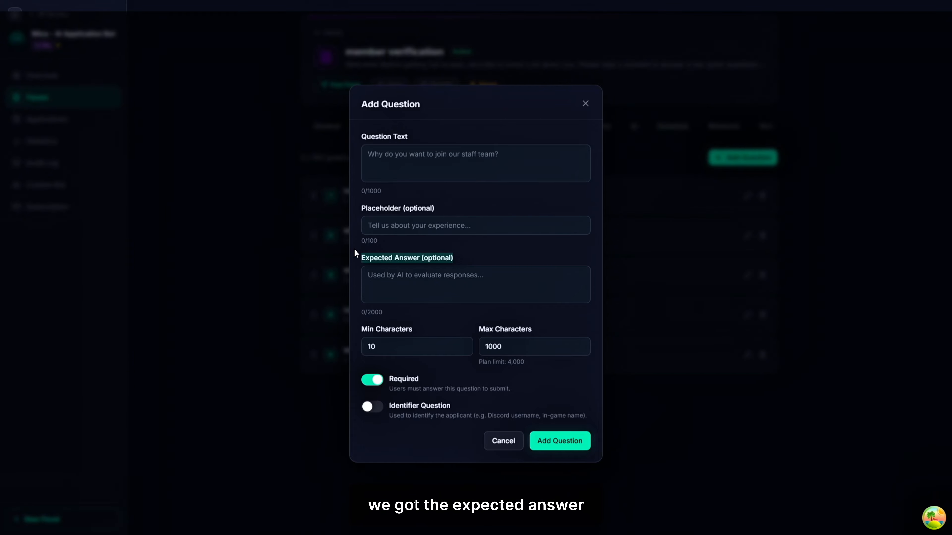
click(506, 271)
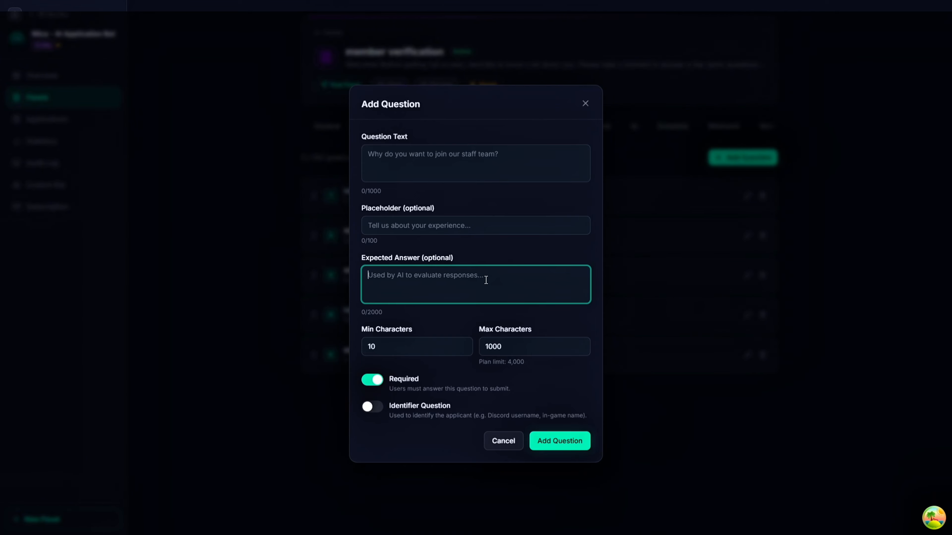
Examine the new question's maximum character limit, and try the Identifier Question option before turning it off again
click(546, 331)
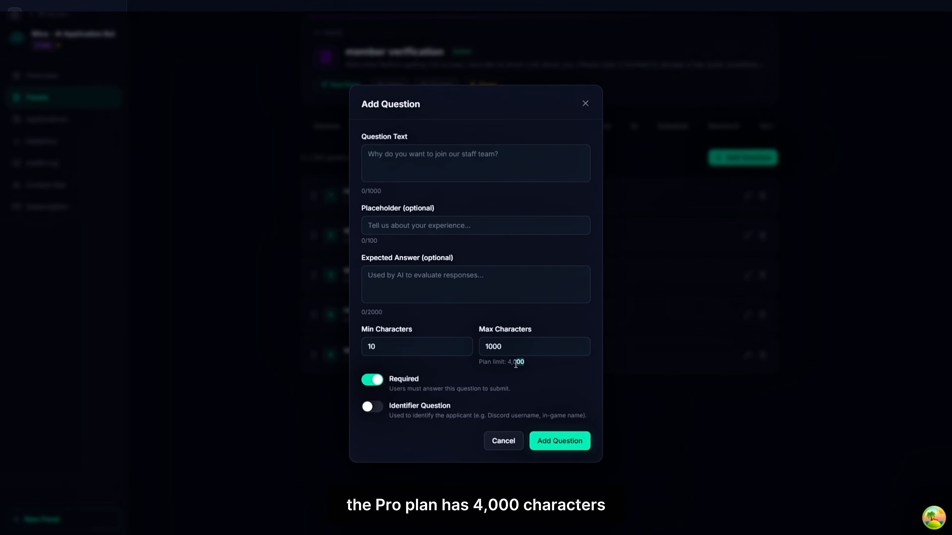
mouse_move(524, 362)
mouse_down()
mouse_move(469, 365)
mouse_move(541, 364)
mouse_up()
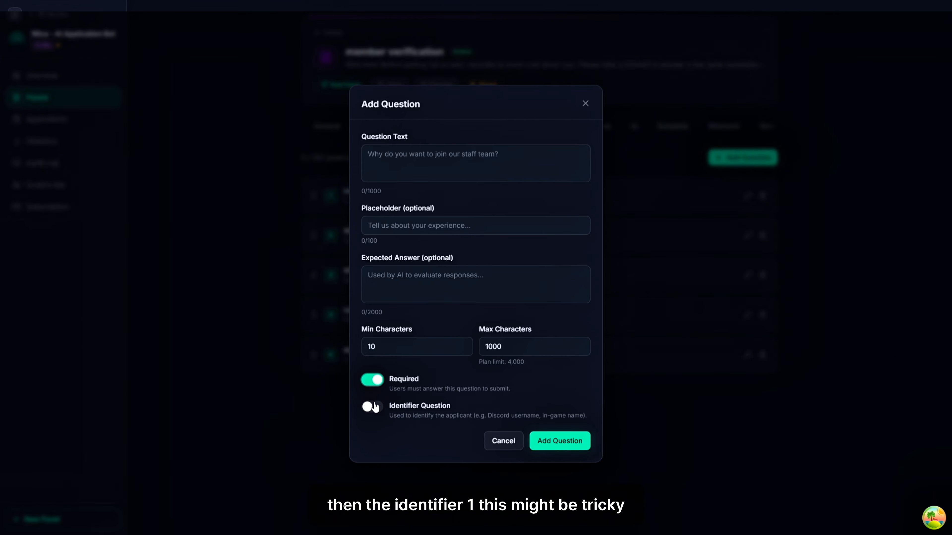
click(372, 410)
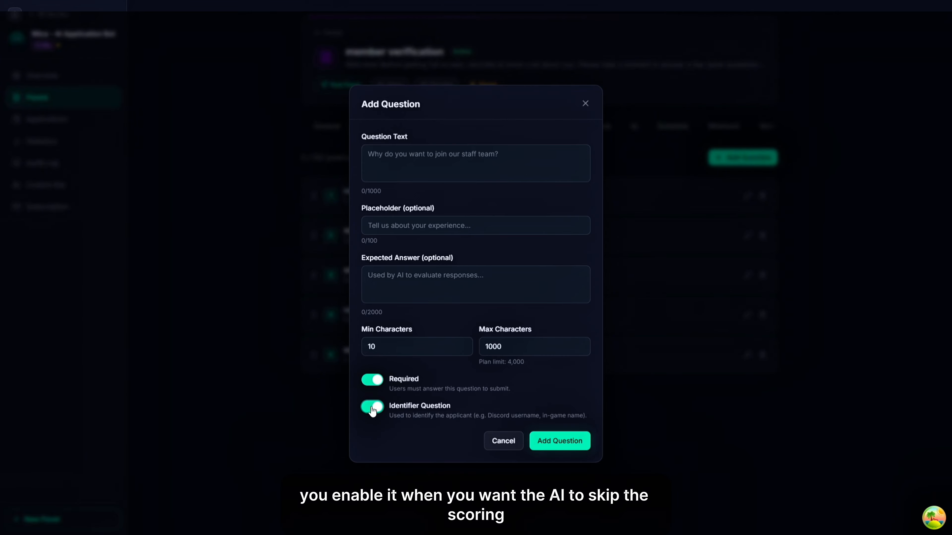
click(372, 410)
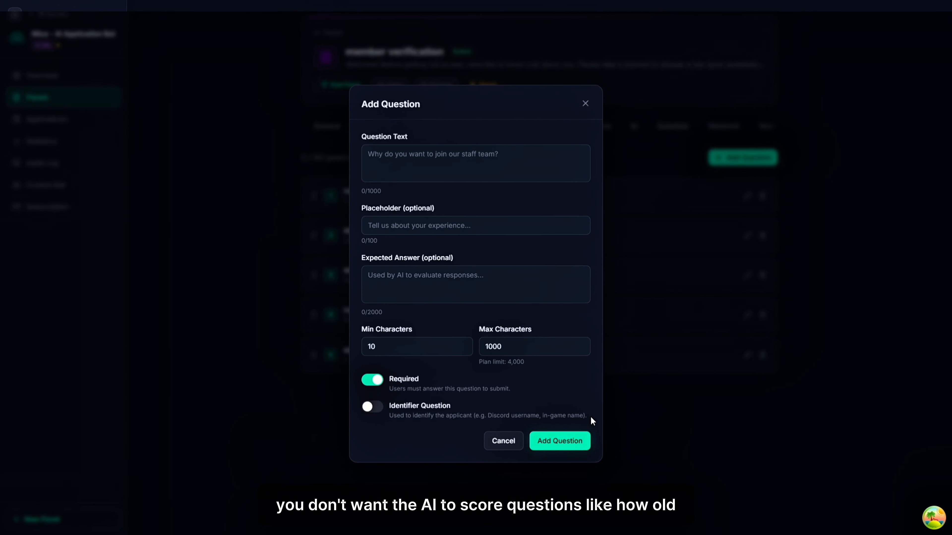
Examine the Identifier Question description in the new question form, and close the form without adding a question
drag(591, 419, 390, 417)
click(390, 417)
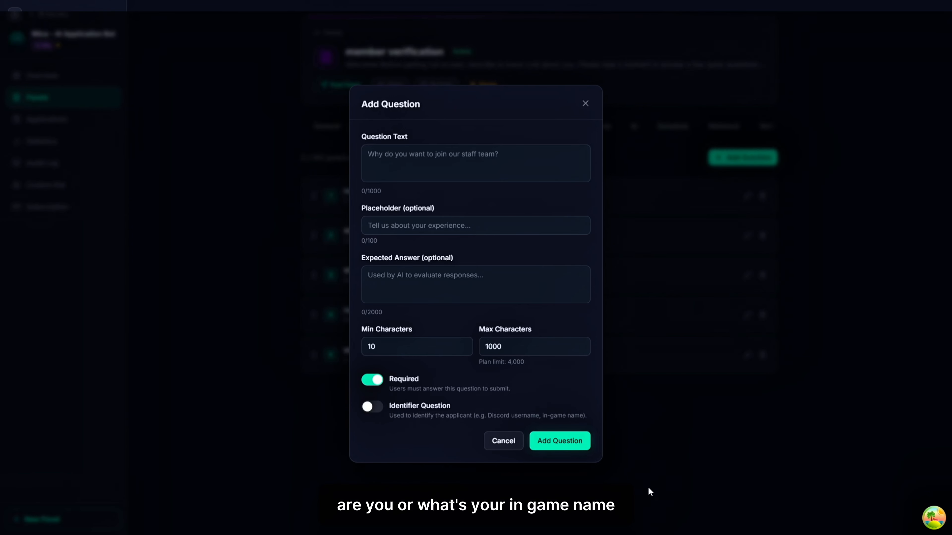
click(585, 104)
click(731, 158)
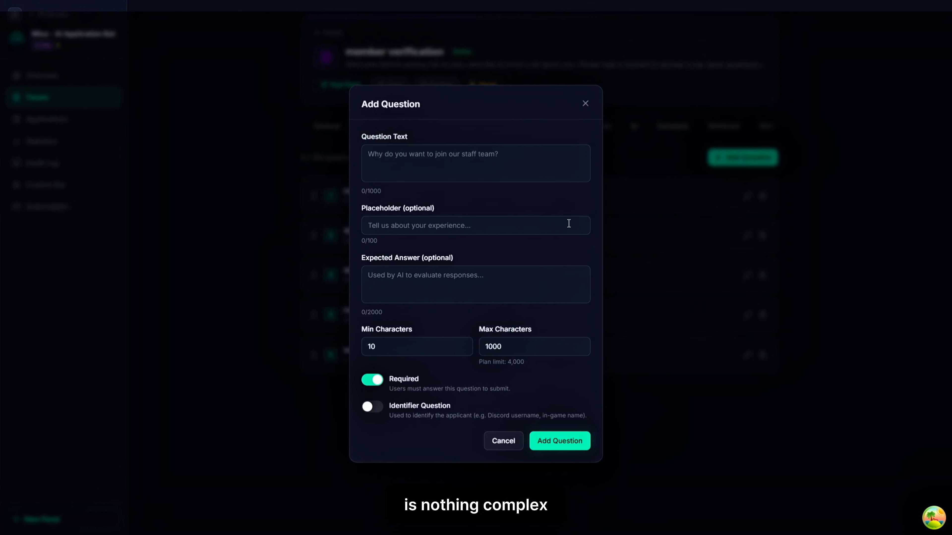
click(587, 105)
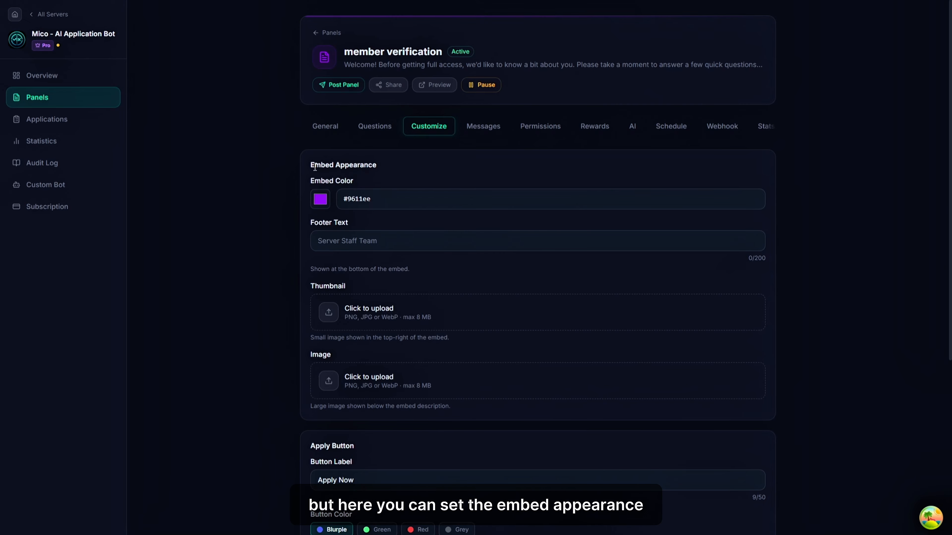
Examine the panel's embed appearance settings and look at the color choices for Embed Color without changing it
drag(311, 165, 271, 183)
click(369, 203)
click(351, 182)
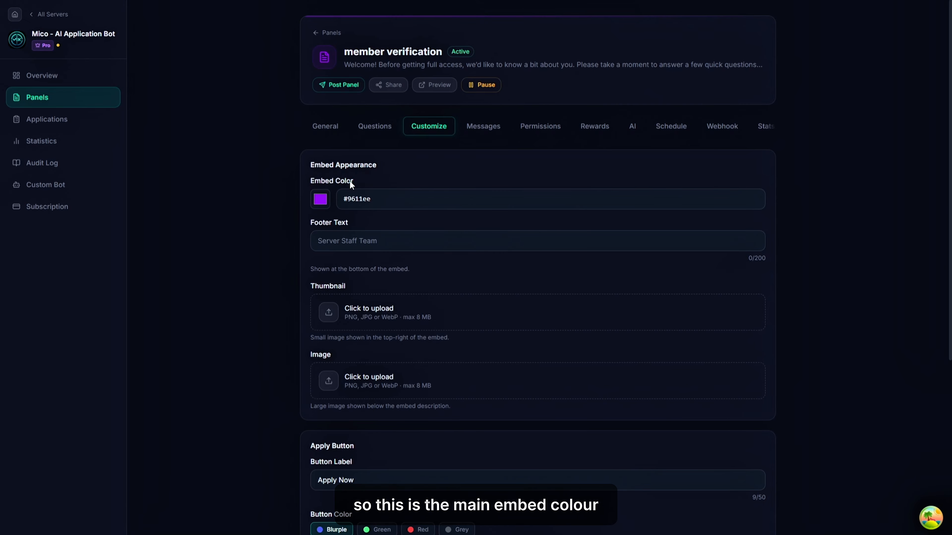
click(321, 199)
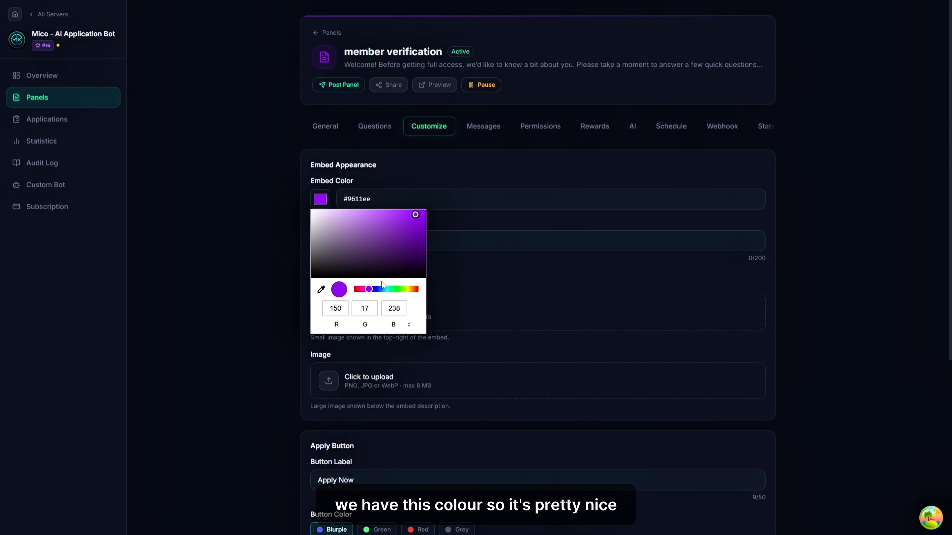
click(498, 176)
Try "good luck!" as the embed's footer text and clear the field again
click(407, 236)
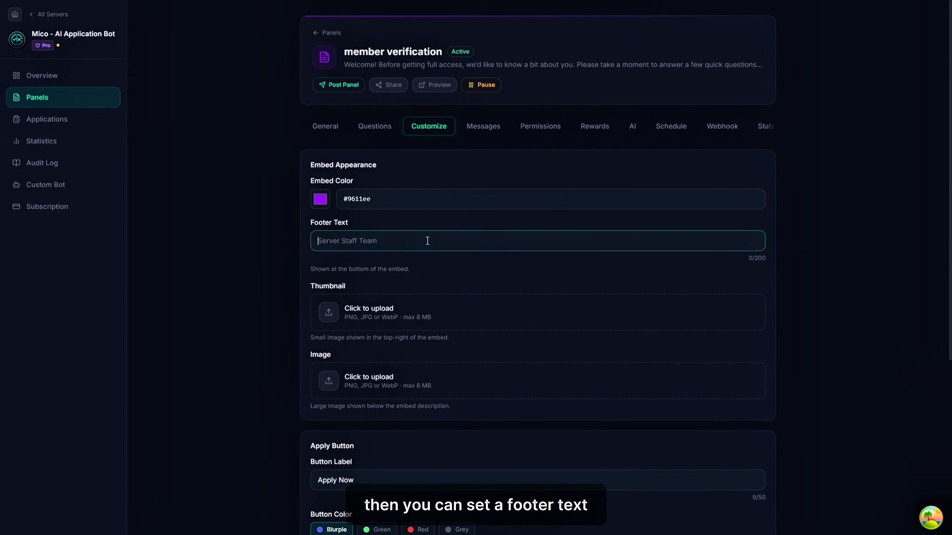
text(good luck!)
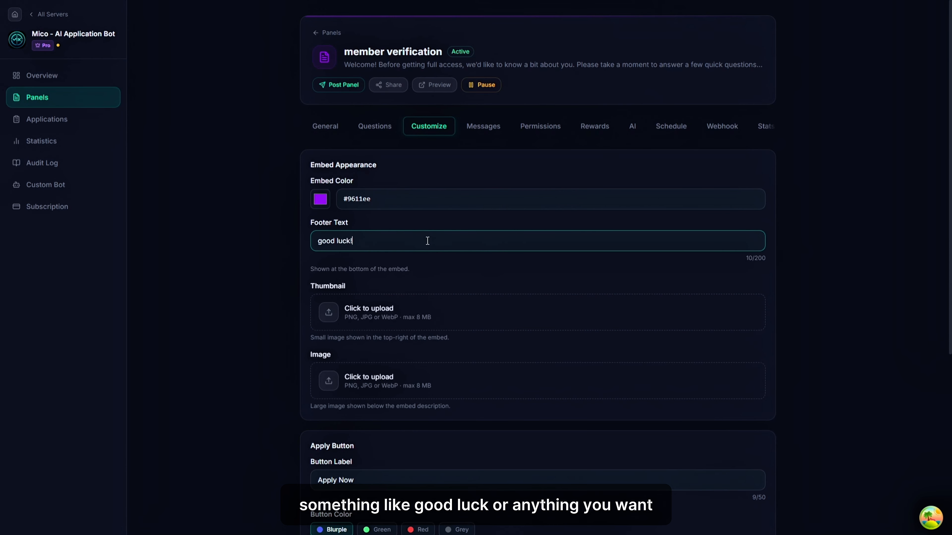
key(ctrl+a)
key(BackSpace)
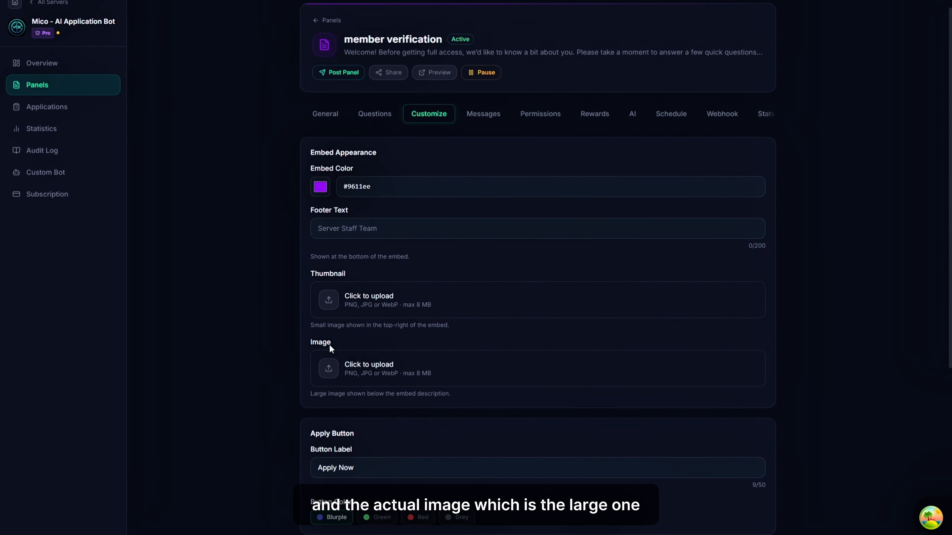
Switch to Discord to examine the thumbnail and large image in the Staff Applications embed, and return to the Mico dashboard
click(299, 346)
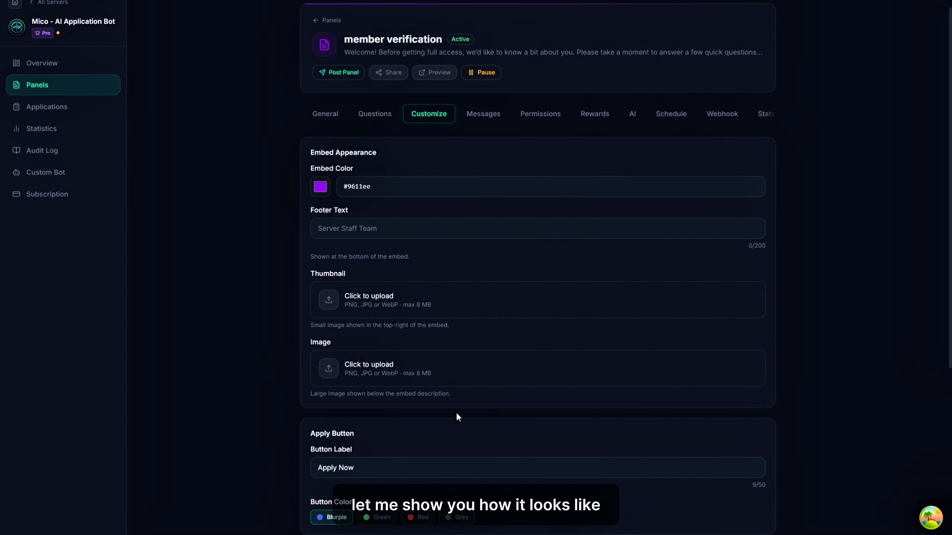
key(alt+Tab)
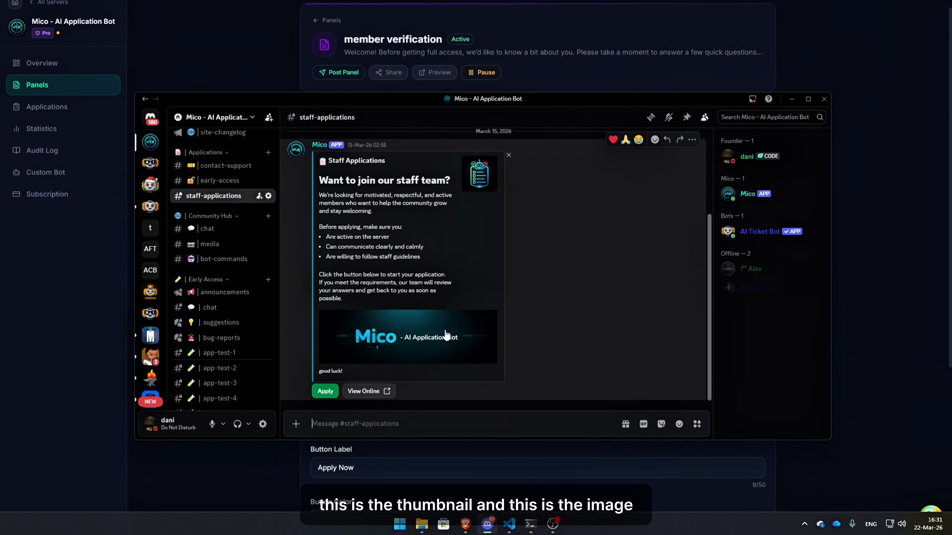
key(alt+Tab)
Examine the apply button's label setting and try the Red and Grey button colors
scroll(408, 351, down, 3)
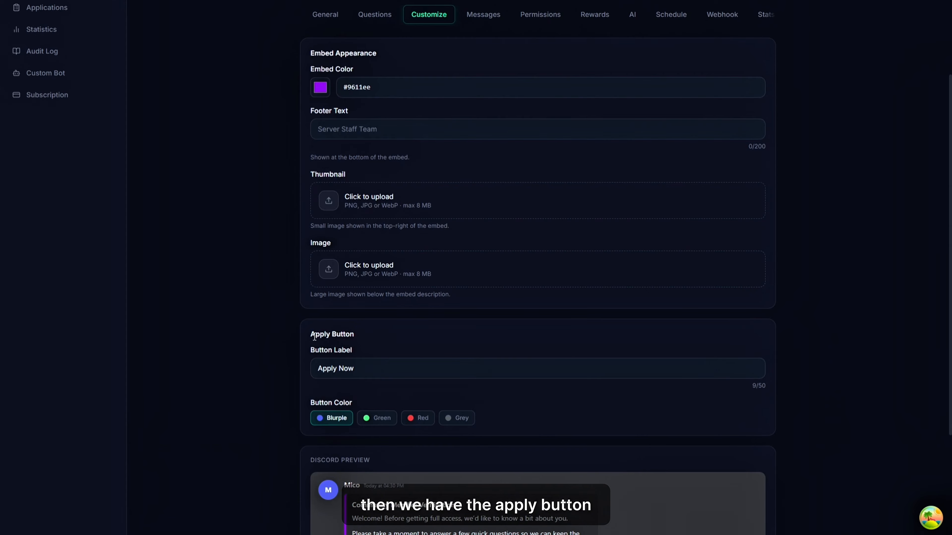
scroll(314, 338, down, 4)
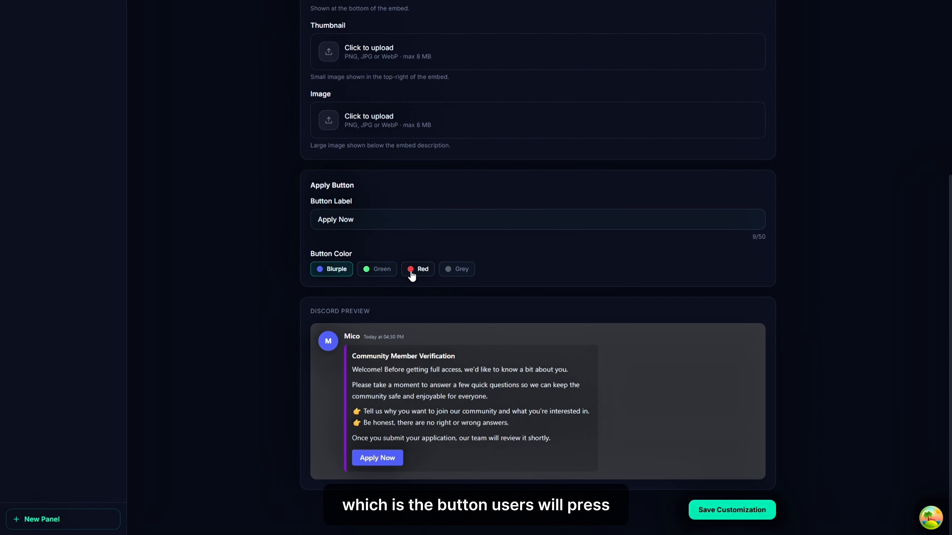
click(367, 217)
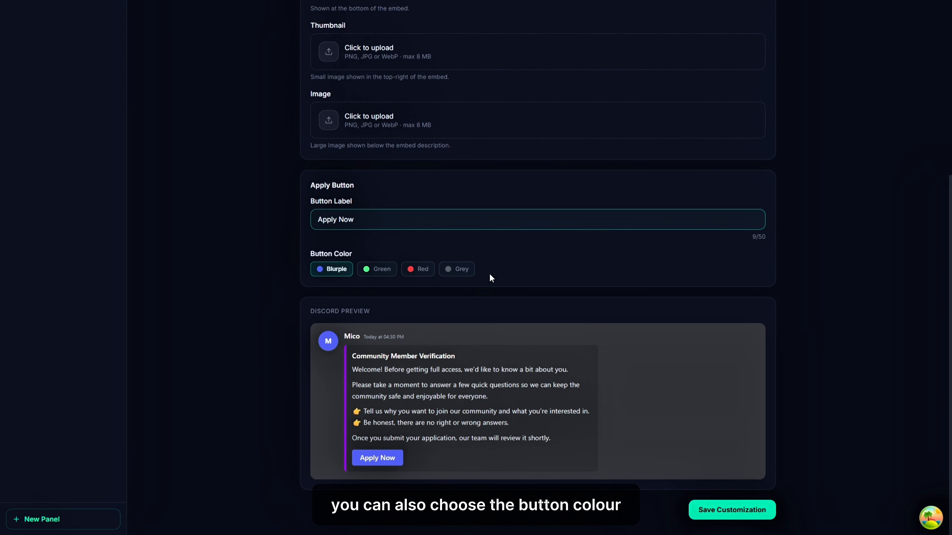
click(418, 269)
click(466, 271)
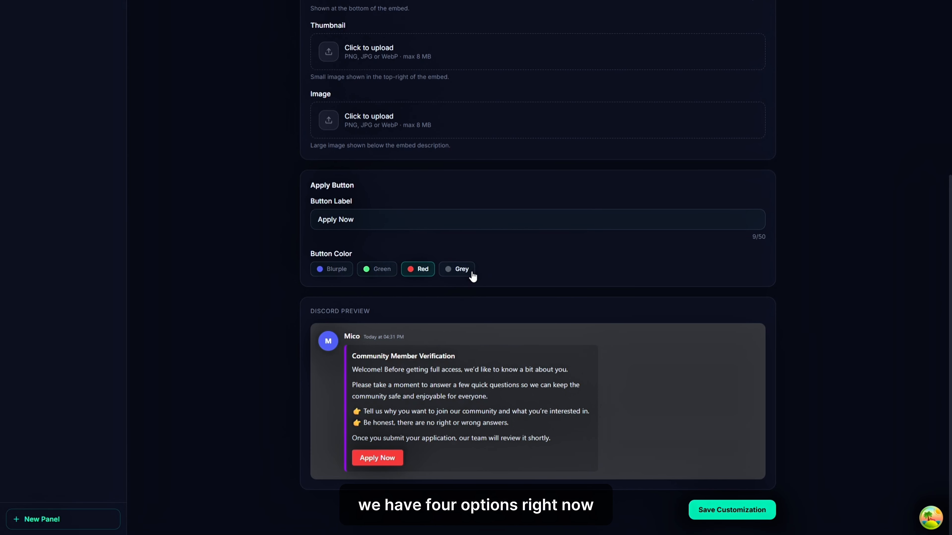
Open the panel's message settings, try "asd" as the accept message and clear it again
scroll(640, 372, up, 6)
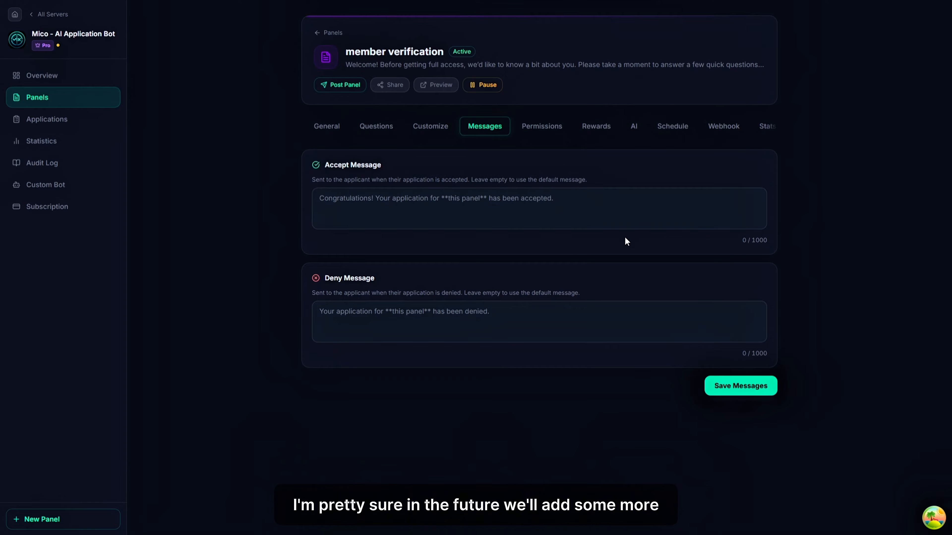
click(530, 210)
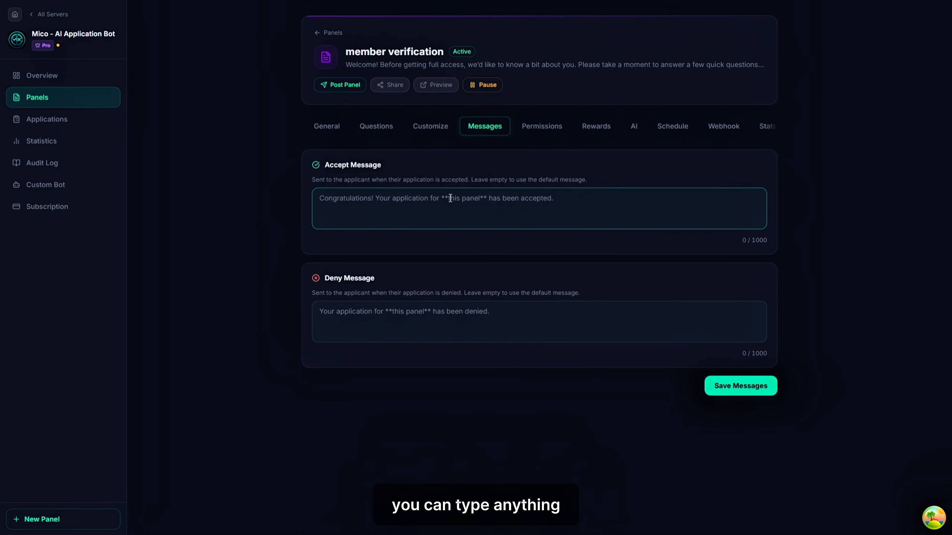
text(asd)
key(BackSpace)
key(BackSpace)
key(BackSpace)
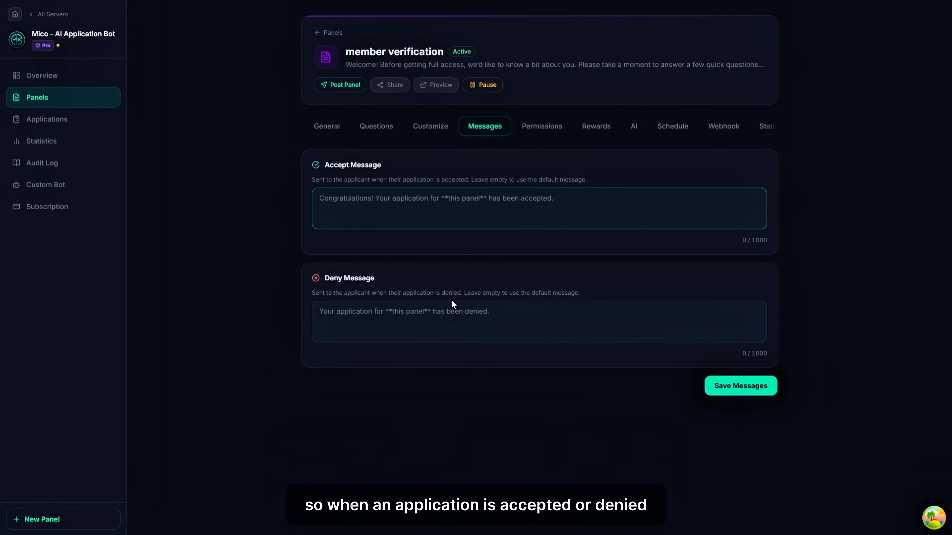
Examine the Deny Message description and the default Application Denied message in Mico's Discord direct messages, and return to the dashboard
drag(591, 296, 313, 297)
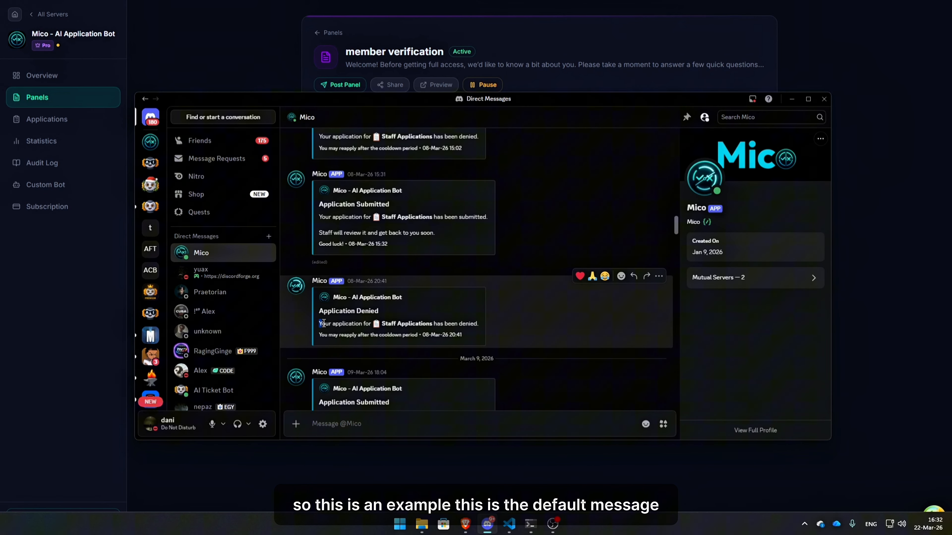
drag(320, 323, 495, 327)
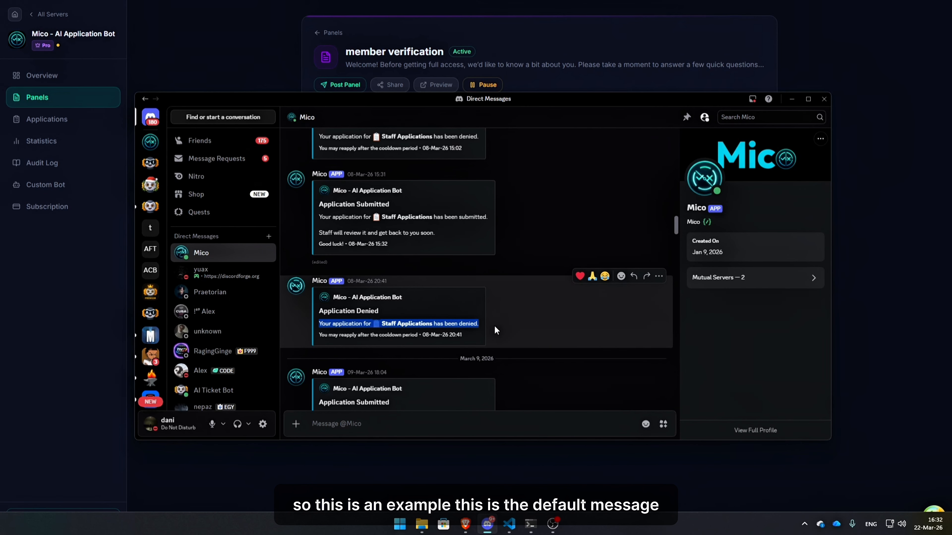
drag(319, 324, 493, 329)
click(493, 332)
click(447, 464)
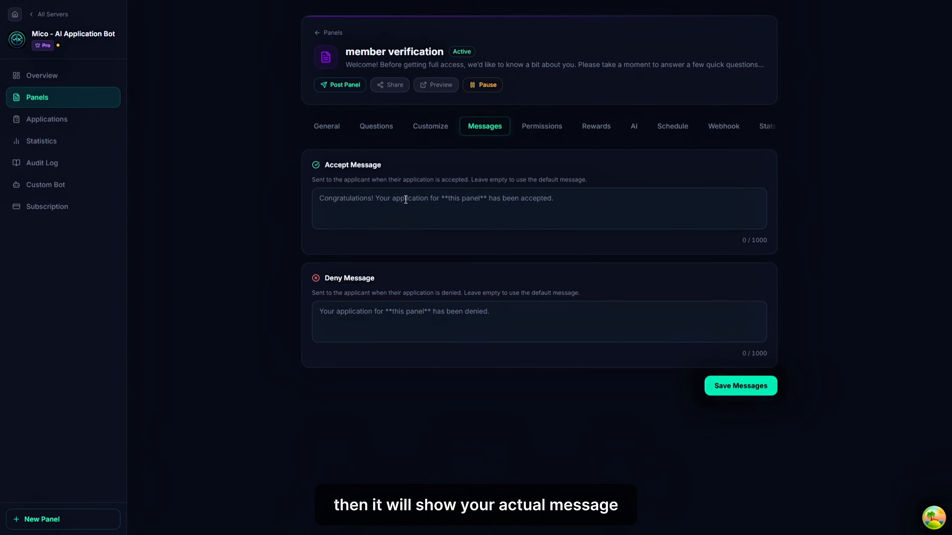
Open the panel's permission settings and examine the roles available for Manager Roles without adding any
click(555, 131)
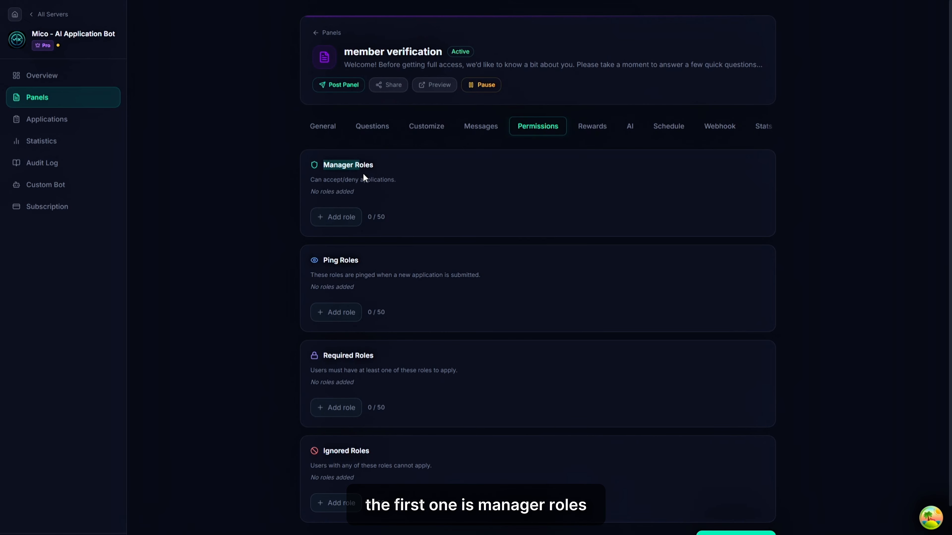
click(386, 170)
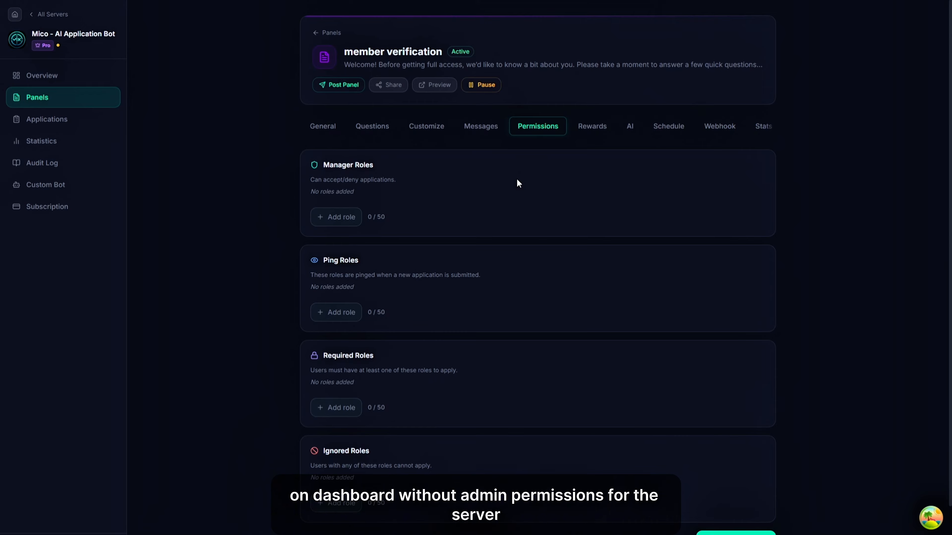
click(324, 225)
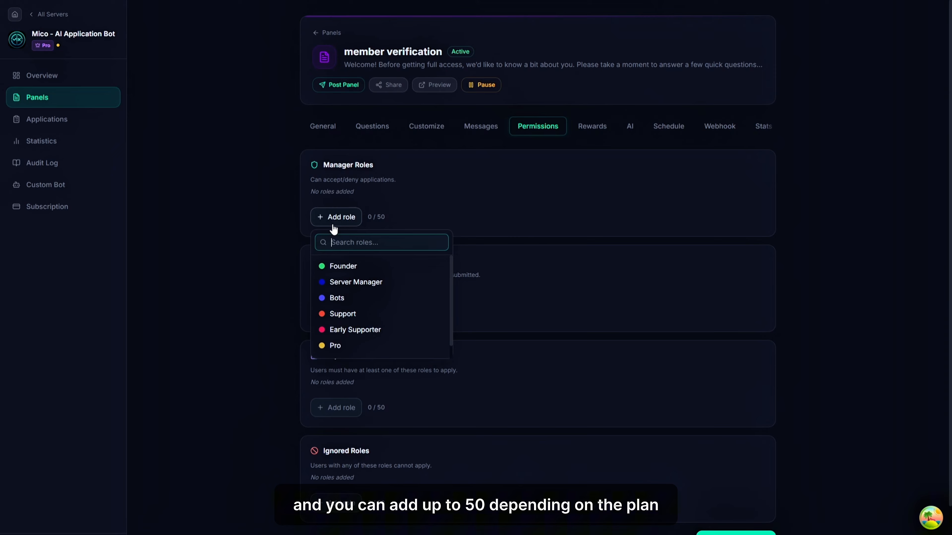
click(452, 219)
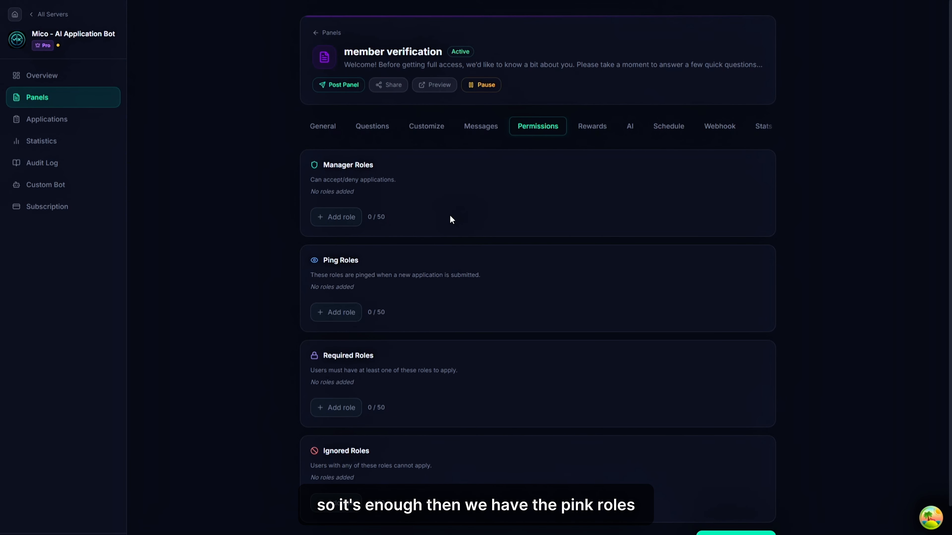
scroll(448, 223, down, 1)
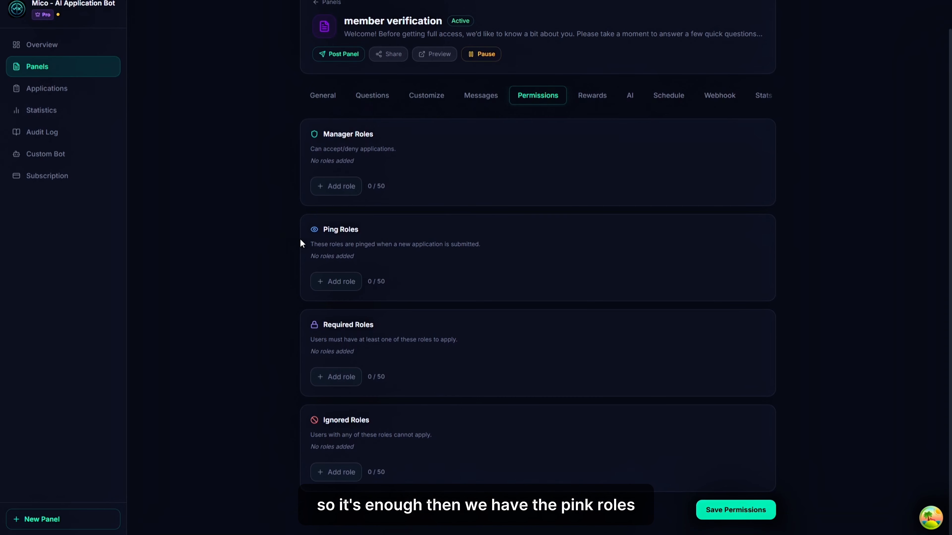
drag(323, 230, 387, 231)
click(387, 231)
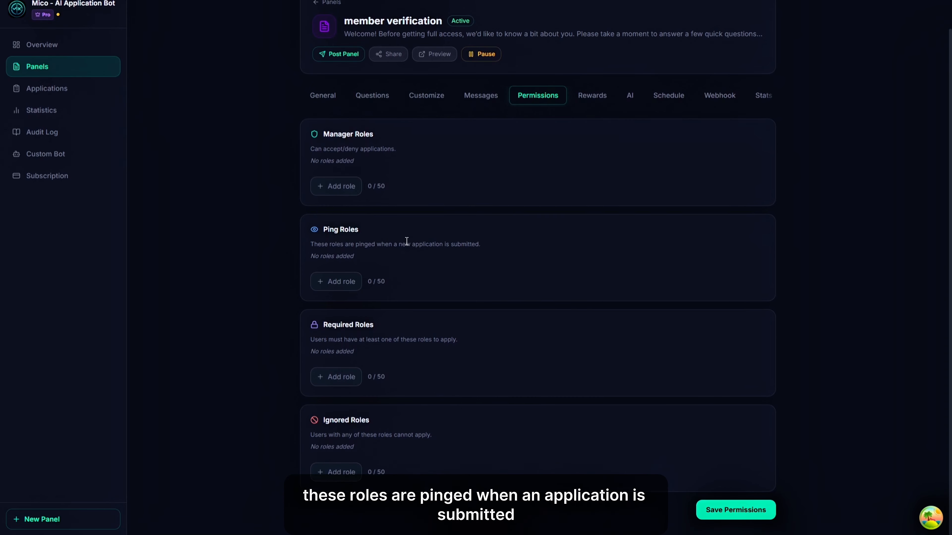
key(alt+Tab)
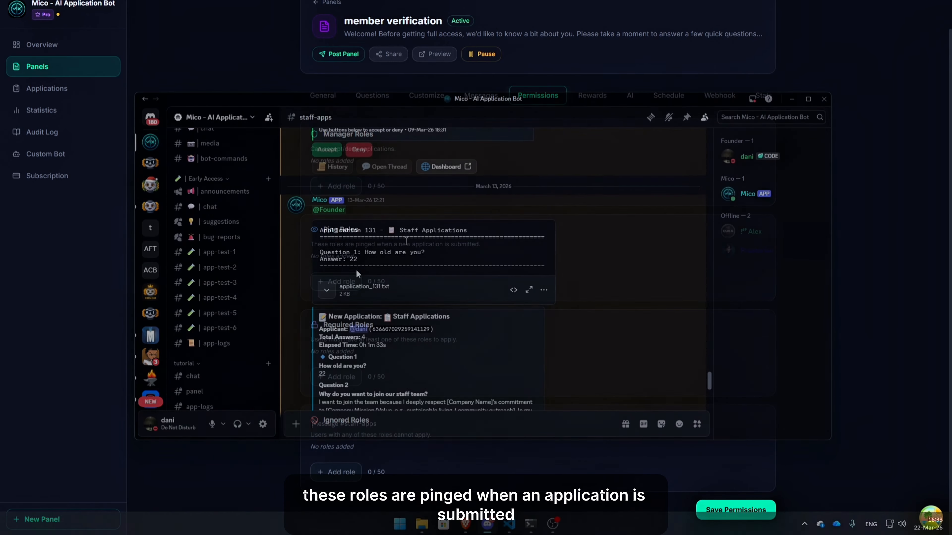
drag(356, 210, 312, 208)
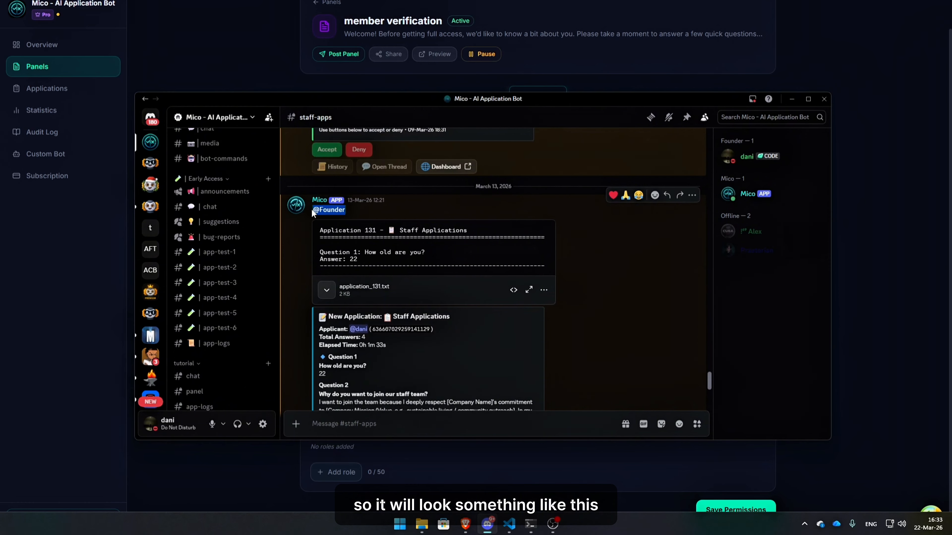
click(358, 215)
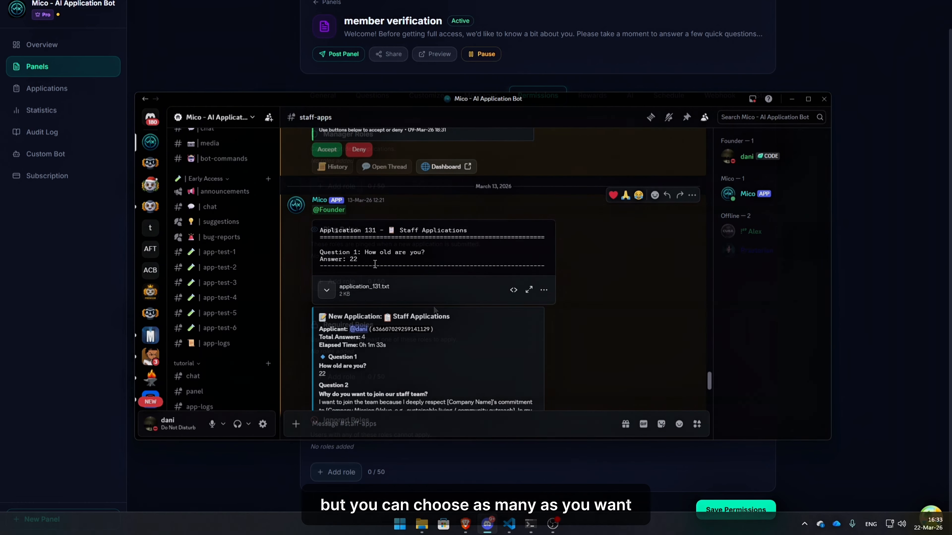
key(alt+Tab)
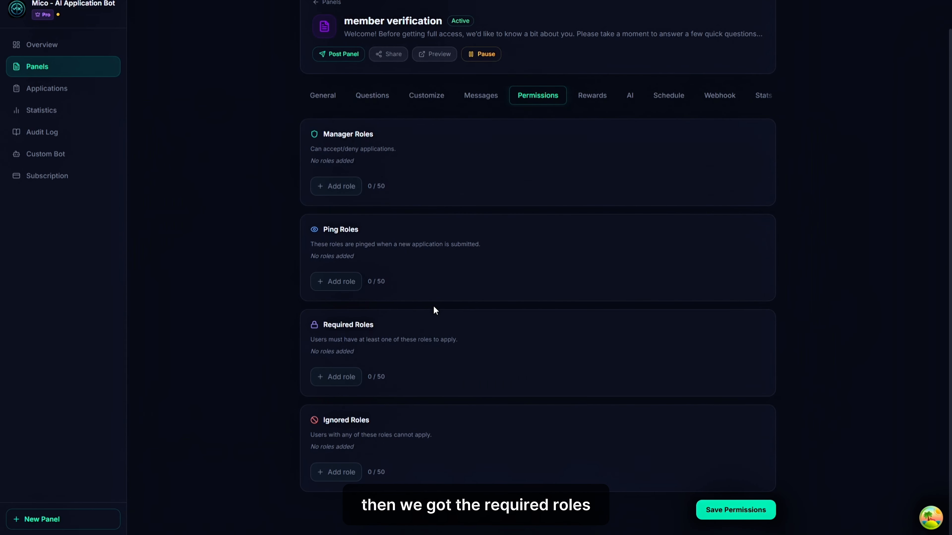
Look through the roles available for Required Roles and Ignored Roles without adding any
click(357, 377)
scroll(372, 442, down, 1)
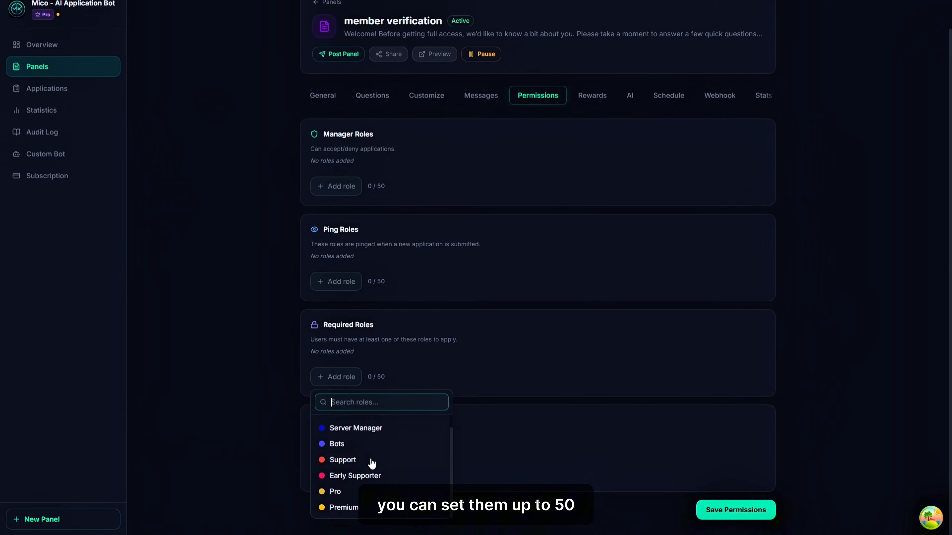
click(396, 371)
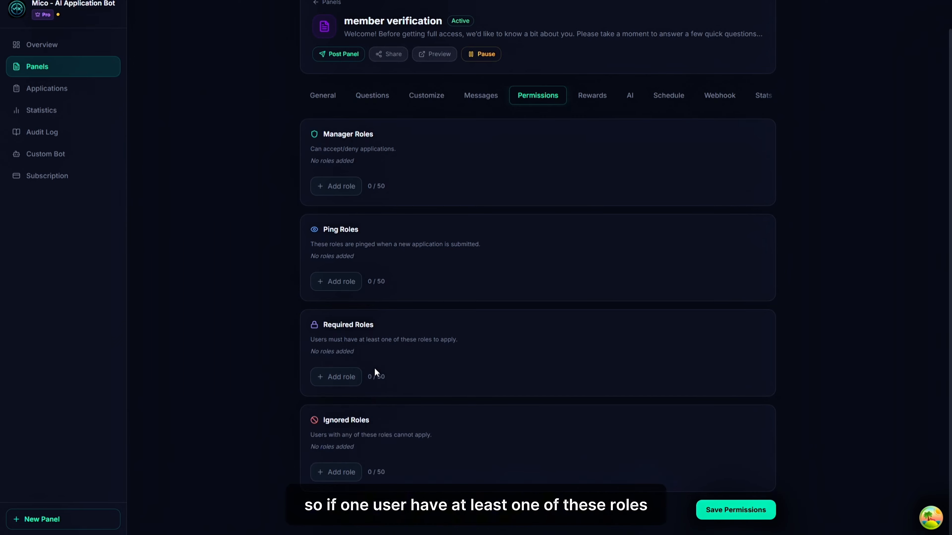
click(353, 379)
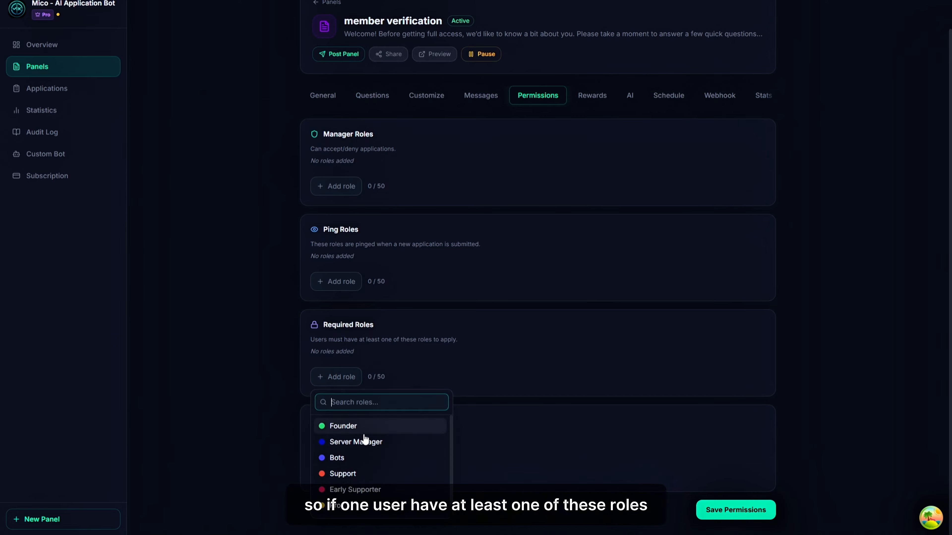
click(402, 353)
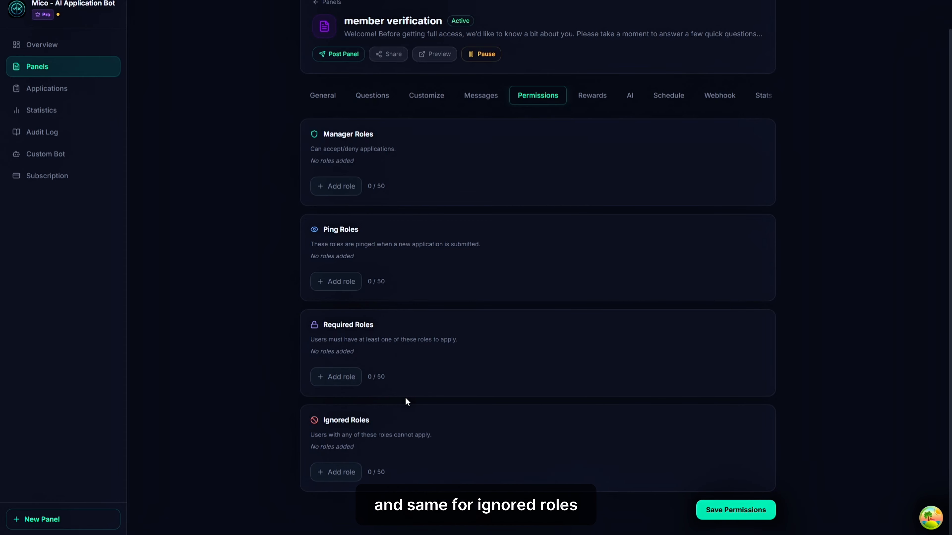
click(354, 472)
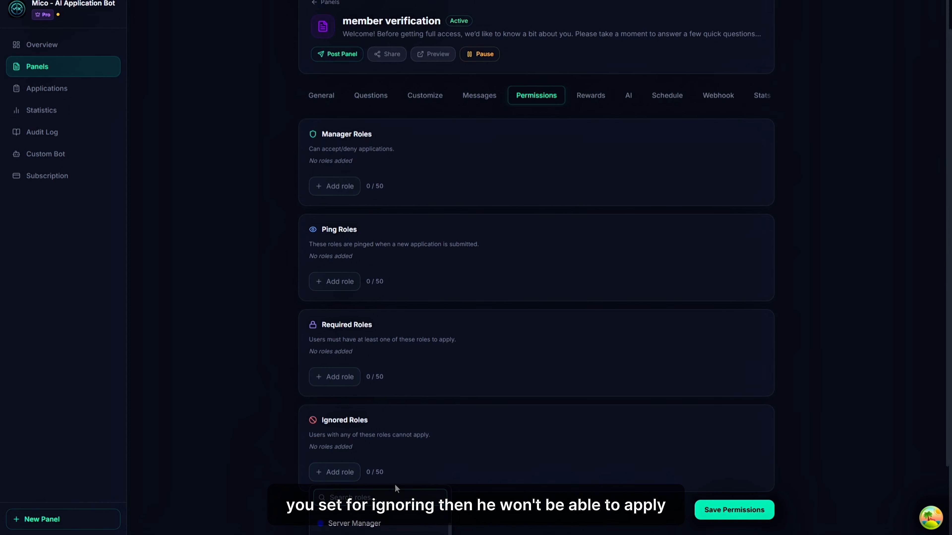
Examine the remaining roles offered for Ignored Roles and close the list without adding any
scroll(369, 507, down, 3)
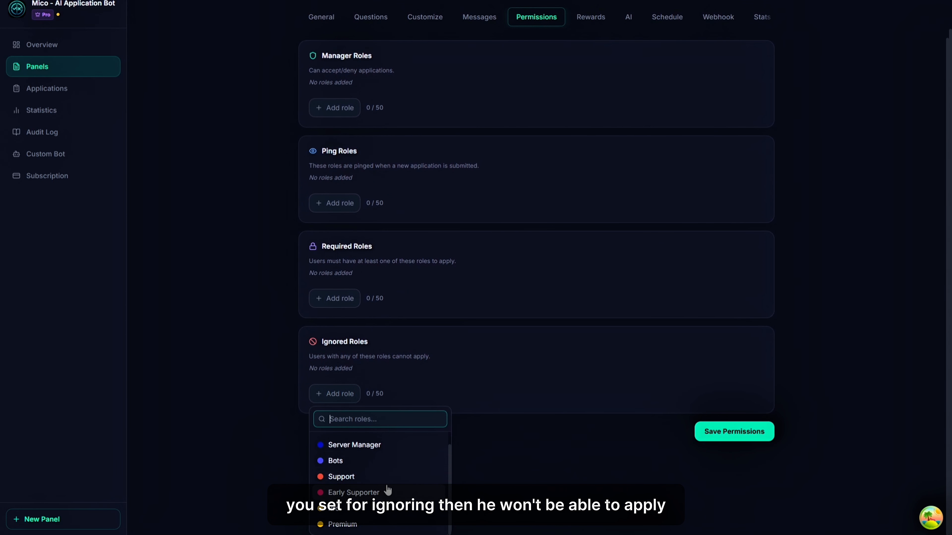
scroll(389, 490, up, 1)
click(413, 382)
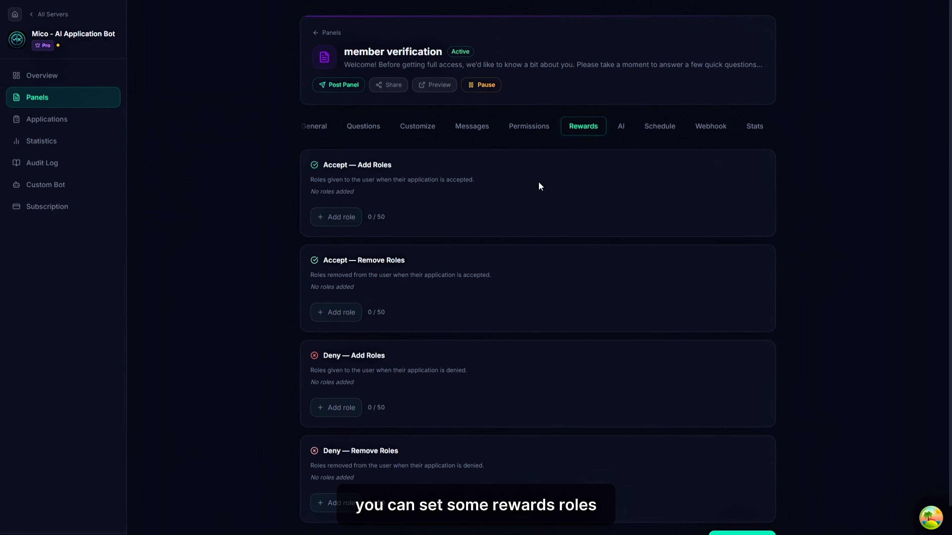
Look through the roles available for adding and removing on acceptance in the reward settings, without choosing any
scroll(540, 174, down, 1)
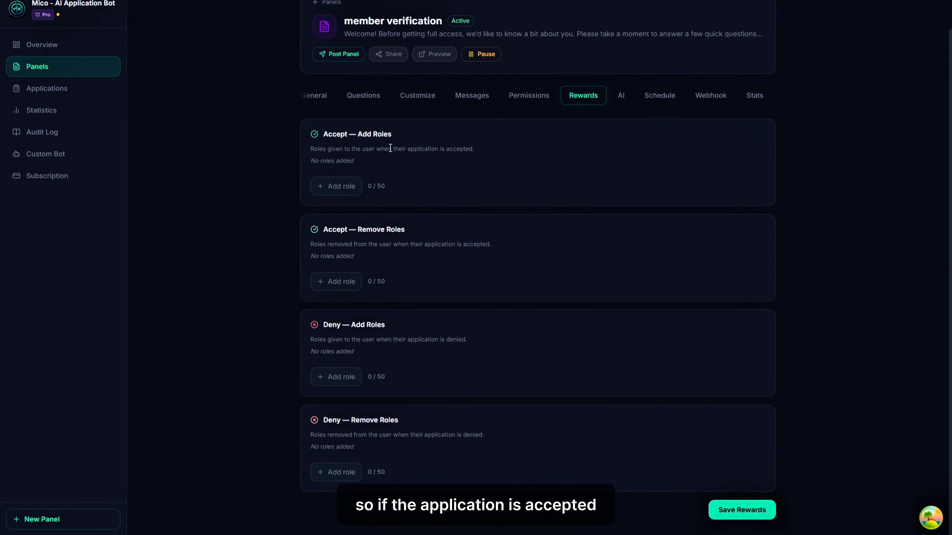
click(336, 186)
scroll(386, 266, down, 1)
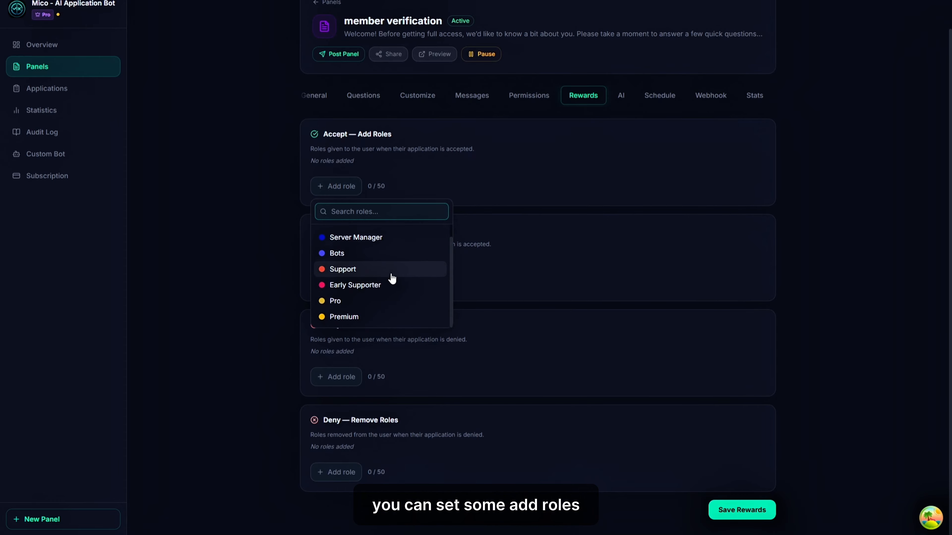
scroll(390, 279, up, 1)
scroll(390, 263, down, 1)
click(398, 150)
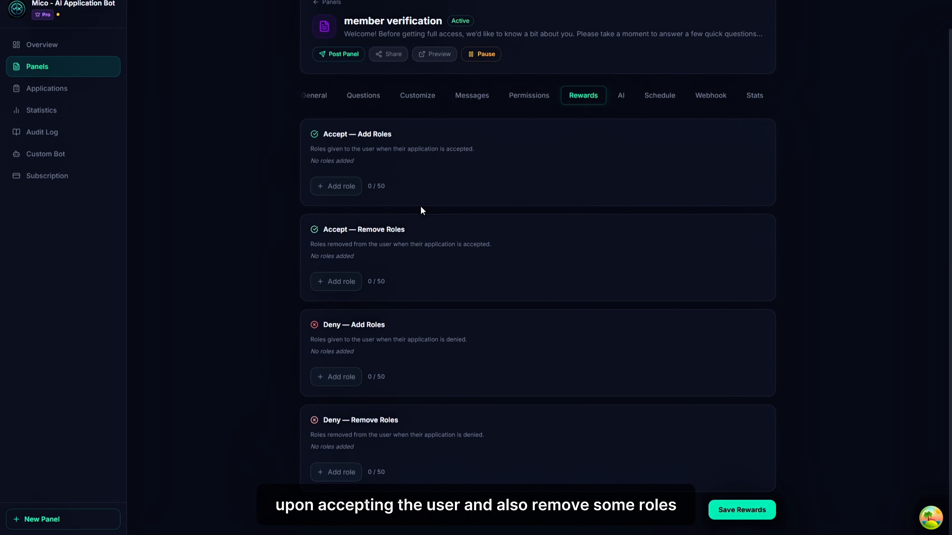
click(336, 281)
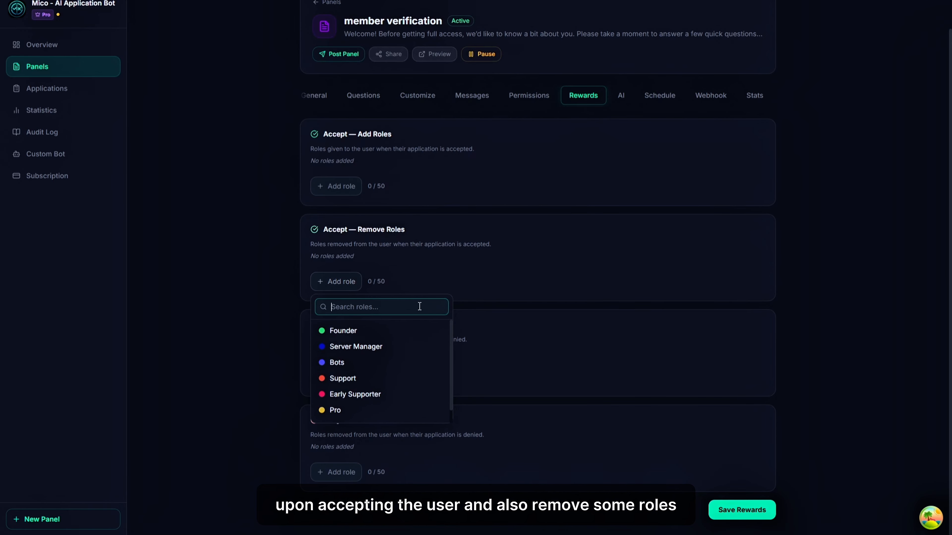
scroll(434, 361, down, 1)
click(444, 267)
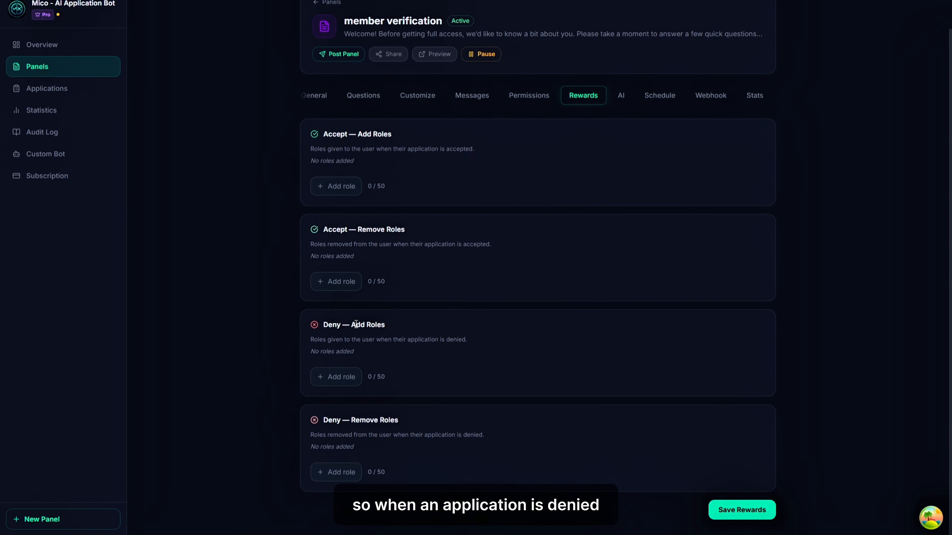
Look through the roles available for adding and removing on denial, without choosing any
click(337, 376)
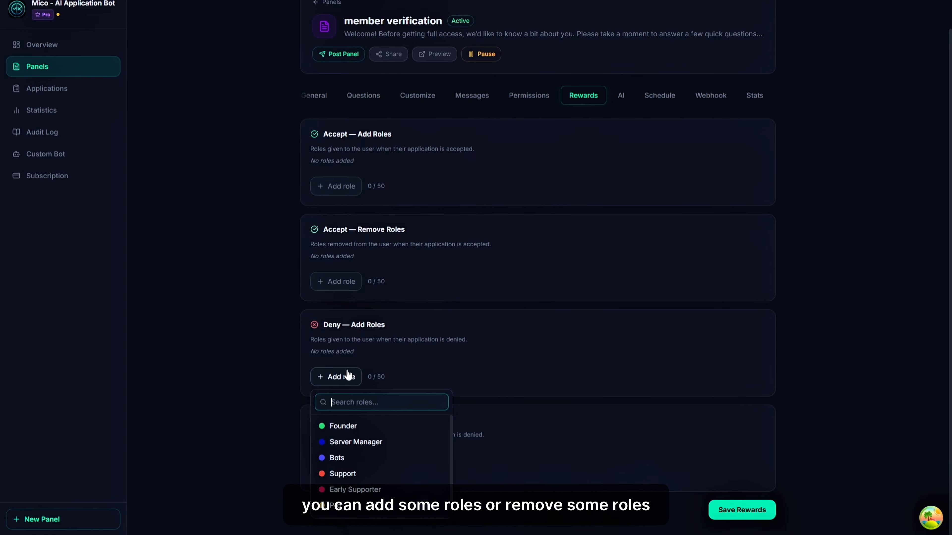
scroll(372, 446, down, 1)
click(443, 352)
click(333, 472)
scroll(389, 468, down, 2)
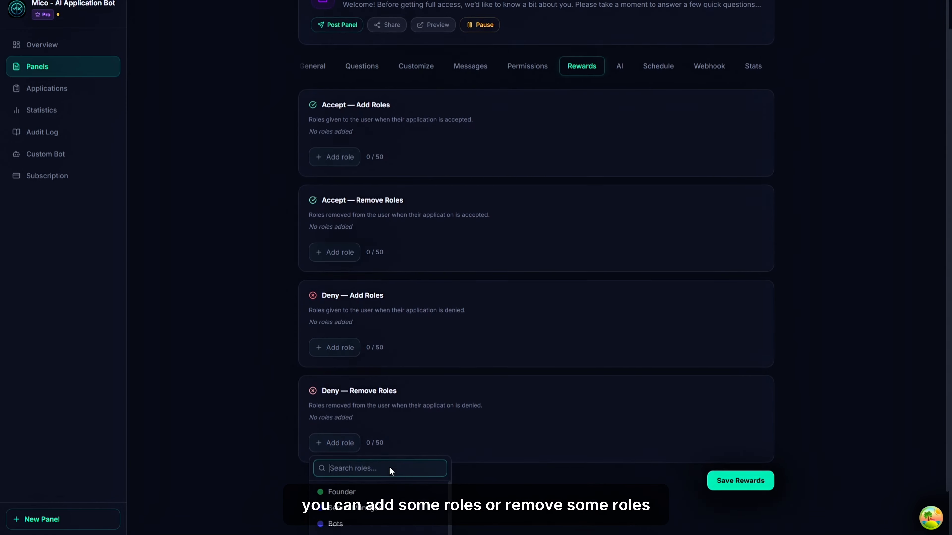
click(414, 394)
scroll(414, 395, up, 3)
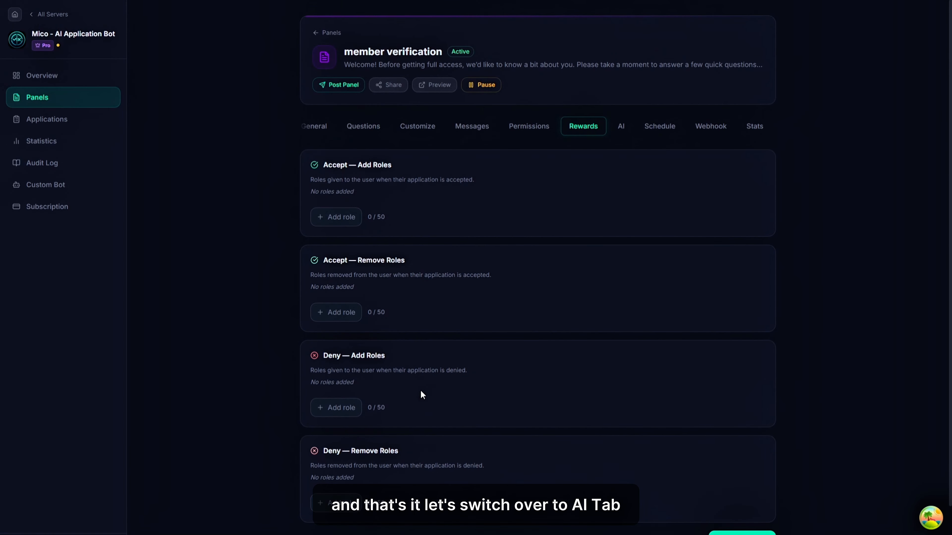
Open the panel's AI settings and examine the AI Scoring option and the Auto-Accept and Auto-Deny scores
click(625, 132)
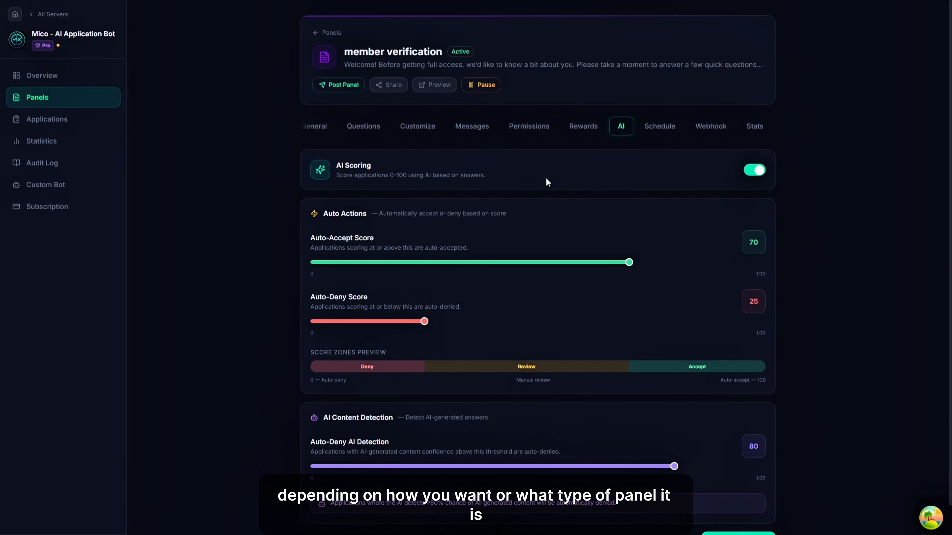
scroll(547, 179, down, 1)
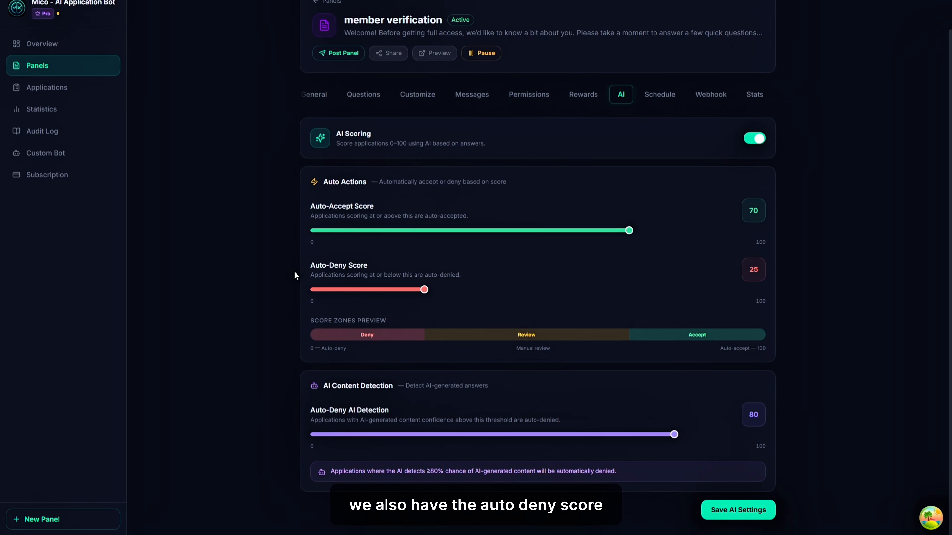
drag(305, 264, 399, 271)
click(398, 269)
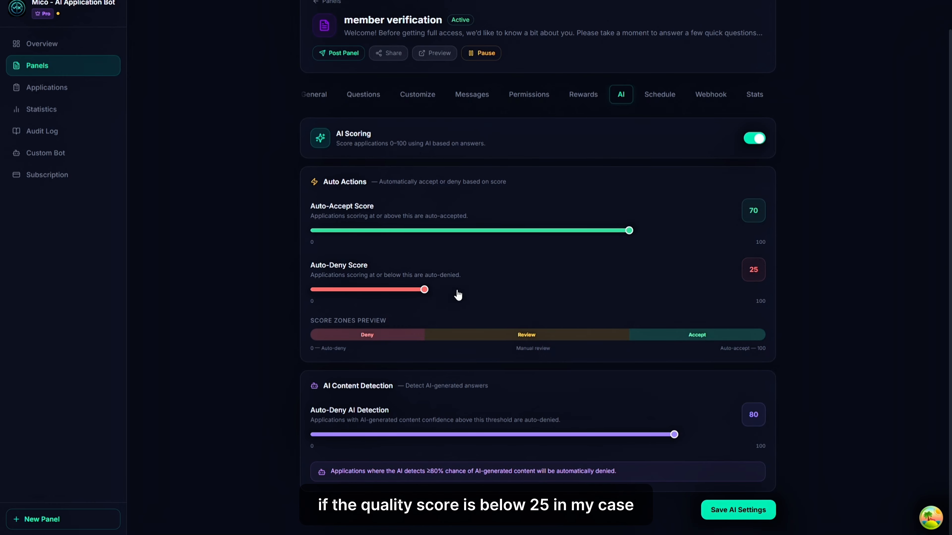
double_click(748, 272)
mouse_move(424, 290)
mouse_down()
mouse_move(552, 292)
mouse_move(425, 289)
mouse_up()
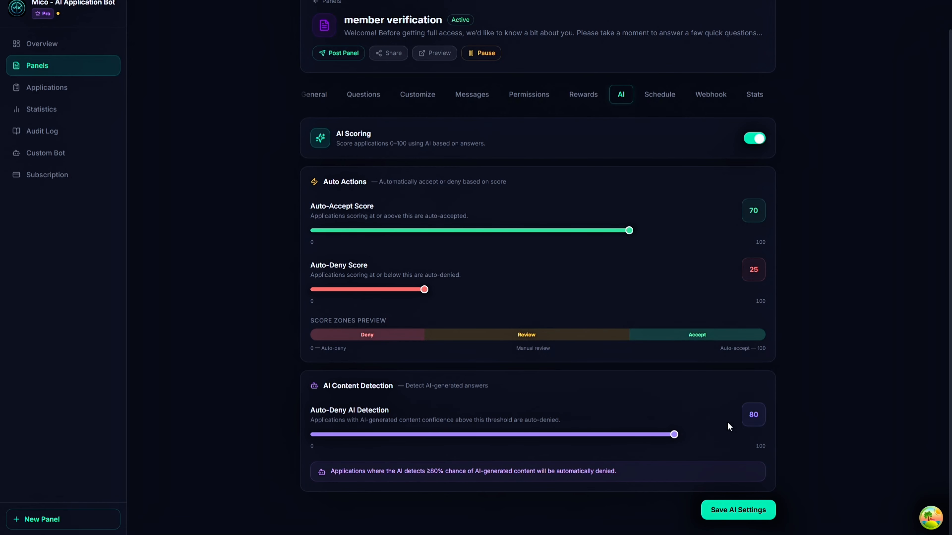
Set the Auto-Deny AI Detection threshold to 50
drag(674, 435, 539, 437)
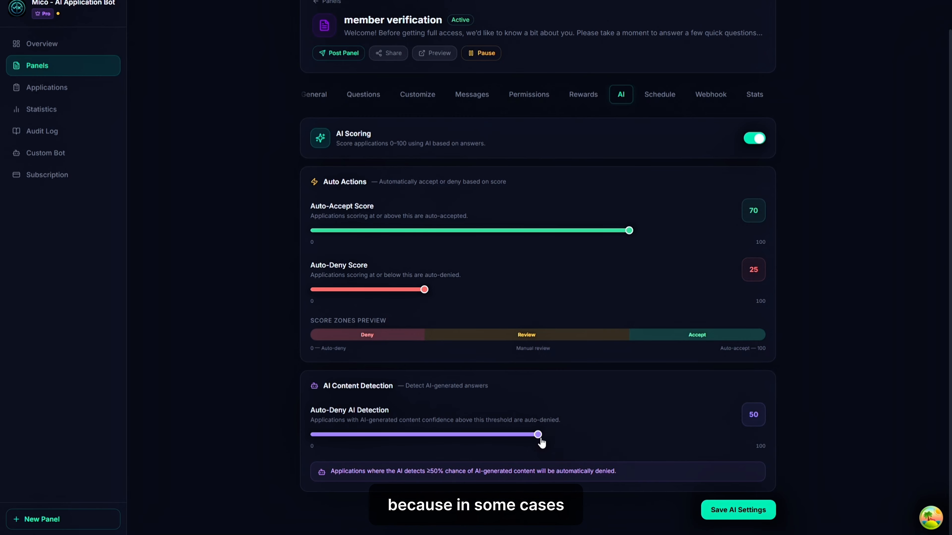
mouse_move(537, 436)
mouse_down()
mouse_move(424, 435)
mouse_move(538, 436)
mouse_up()
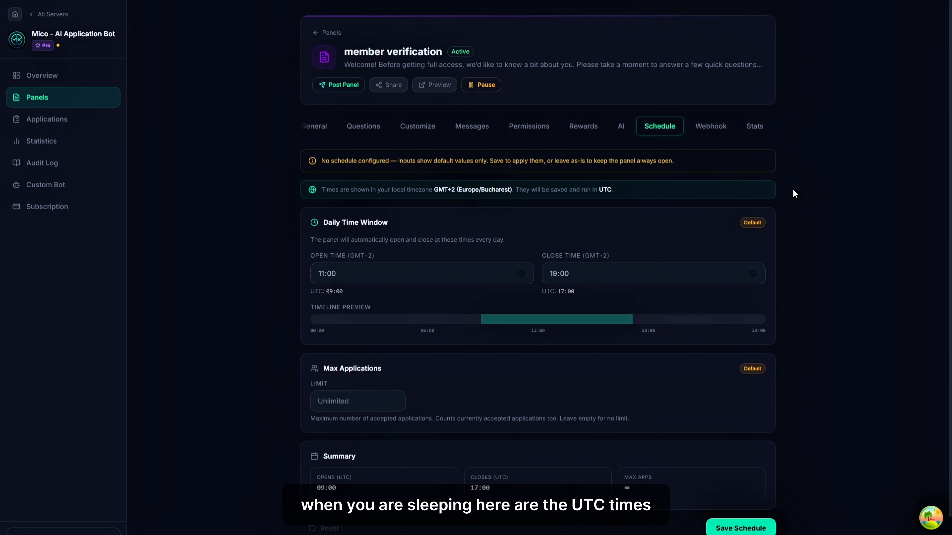
Save a daily time window opening at 10:00 and closing at 22:00, and reset the saved schedule
scroll(356, 274, down, 1)
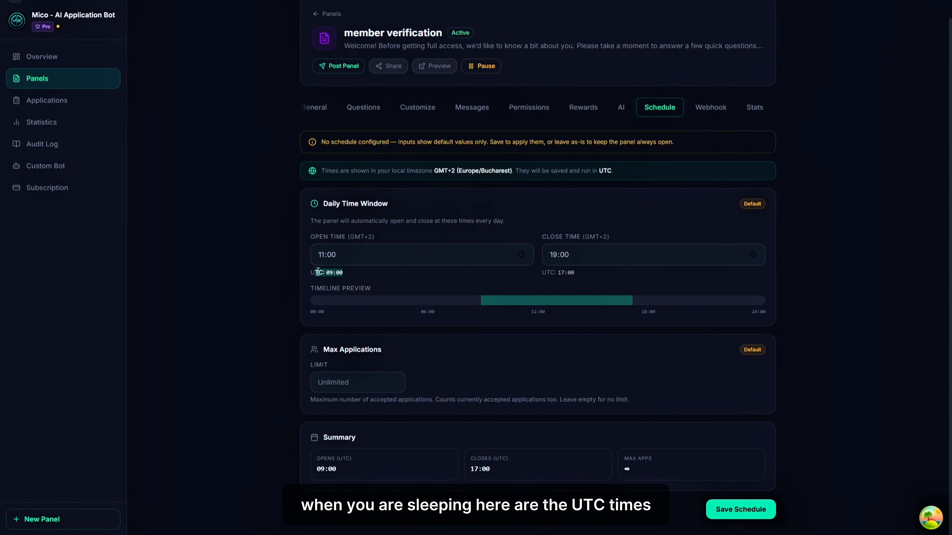
click(355, 268)
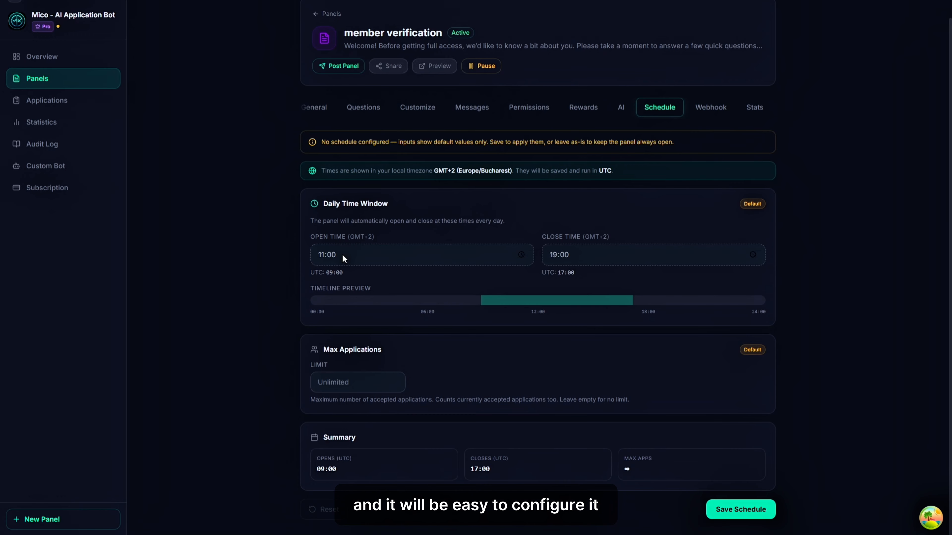
click(327, 256)
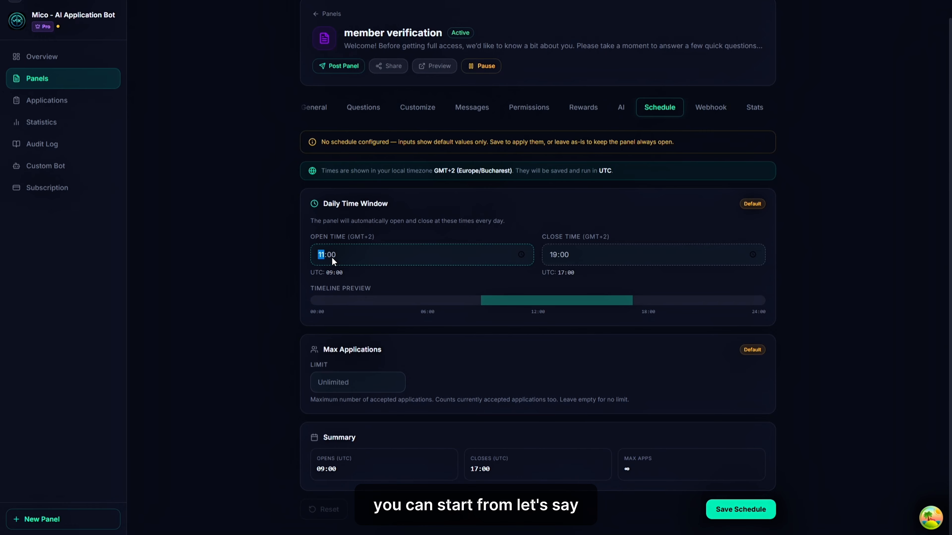
text(10)
click(554, 242)
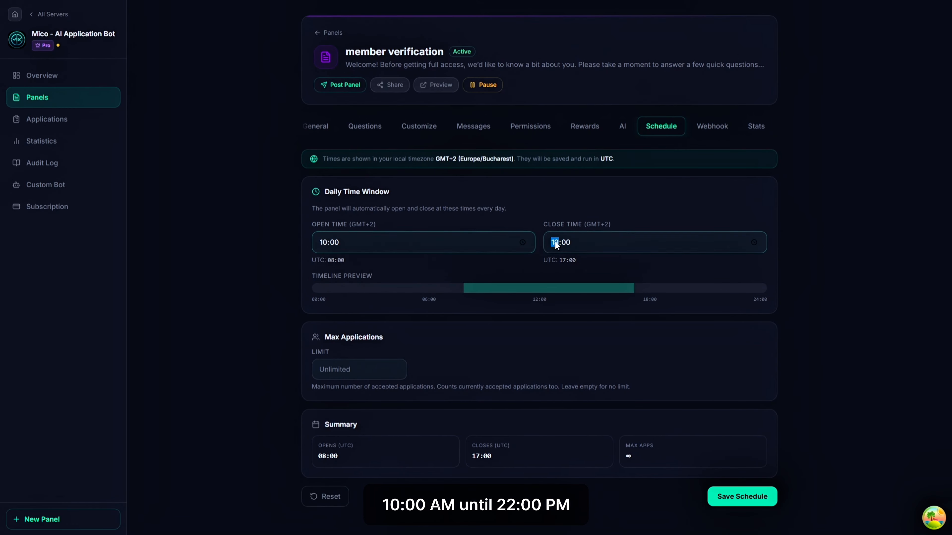
text(22)
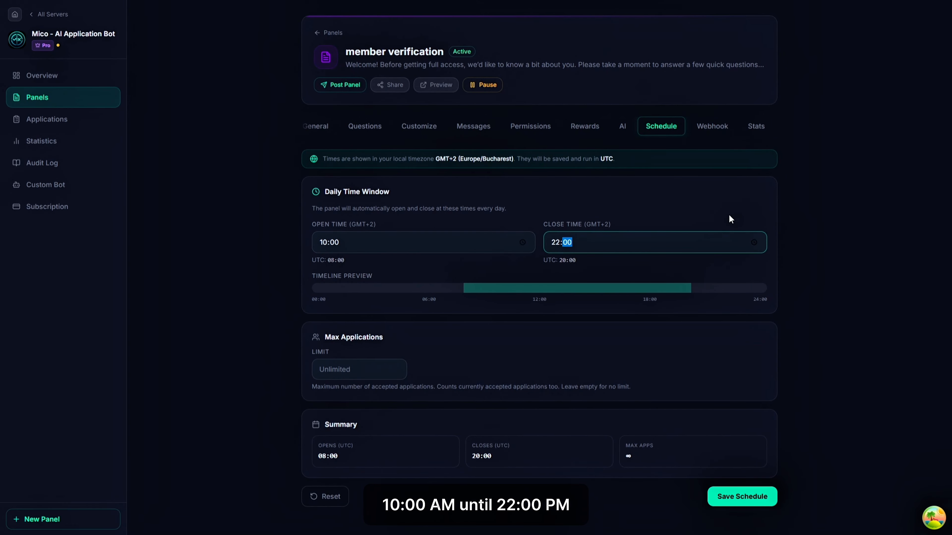
click(767, 286)
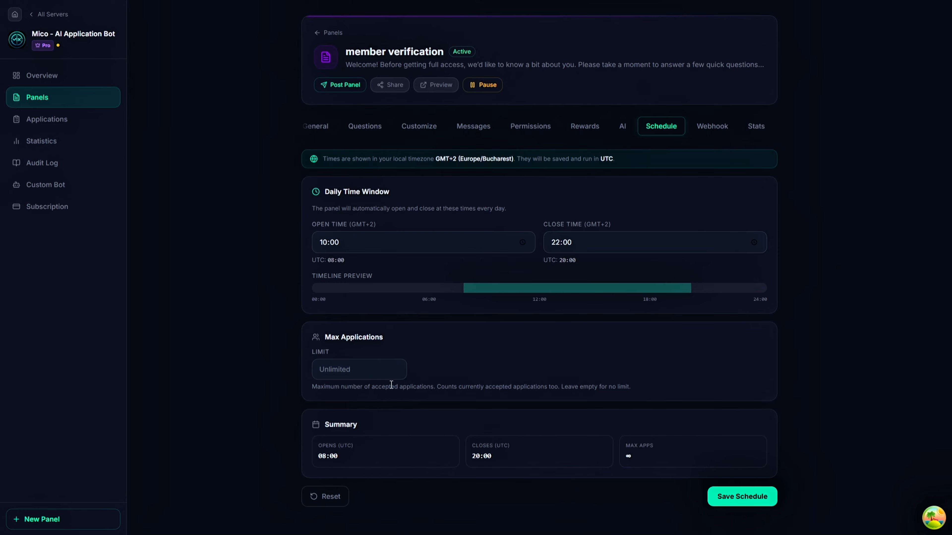
click(751, 508)
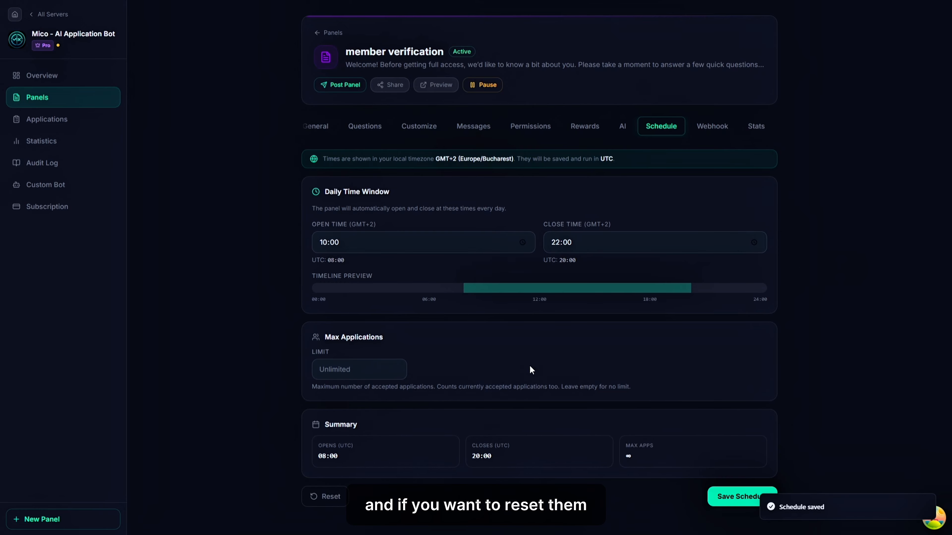
click(330, 498)
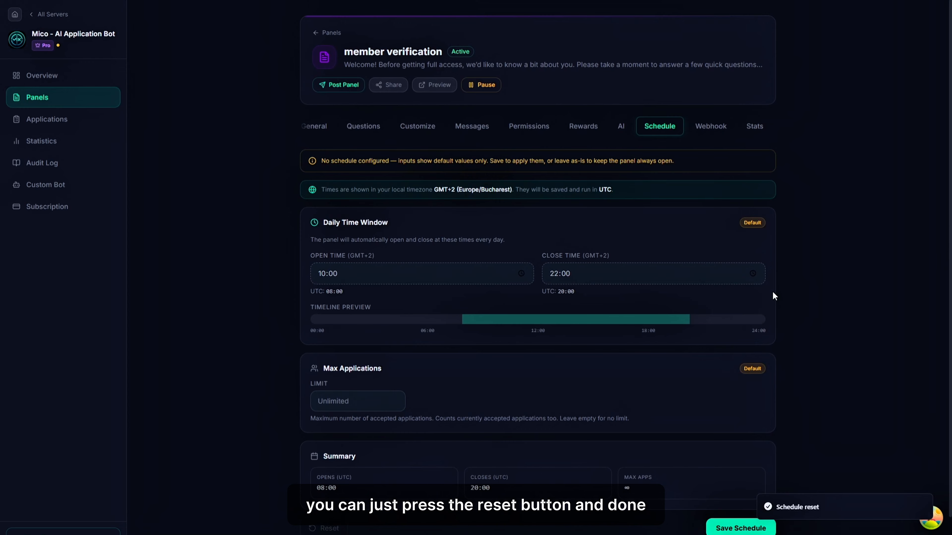
Try a Max Applications limit of 150 and clear the limit again
scroll(773, 292, down, 1)
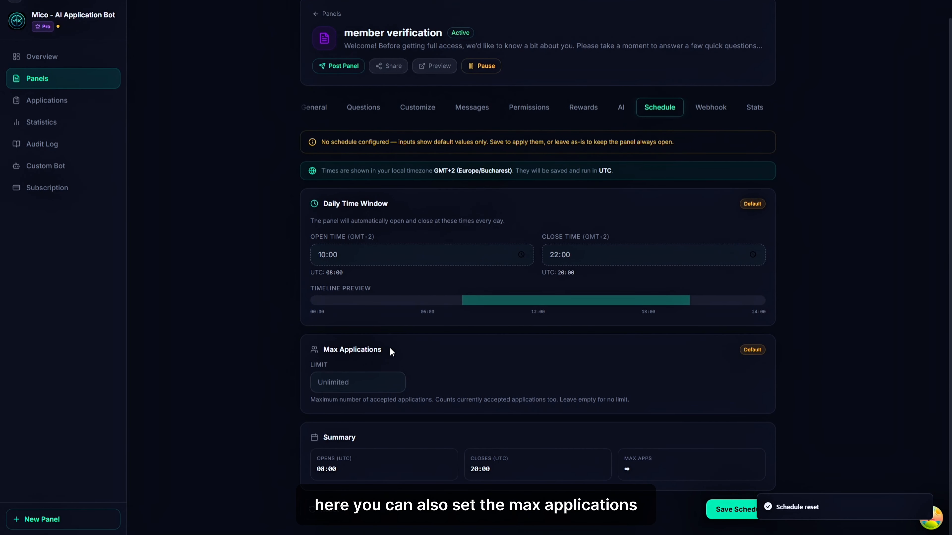
drag(390, 351, 324, 350)
click(324, 351)
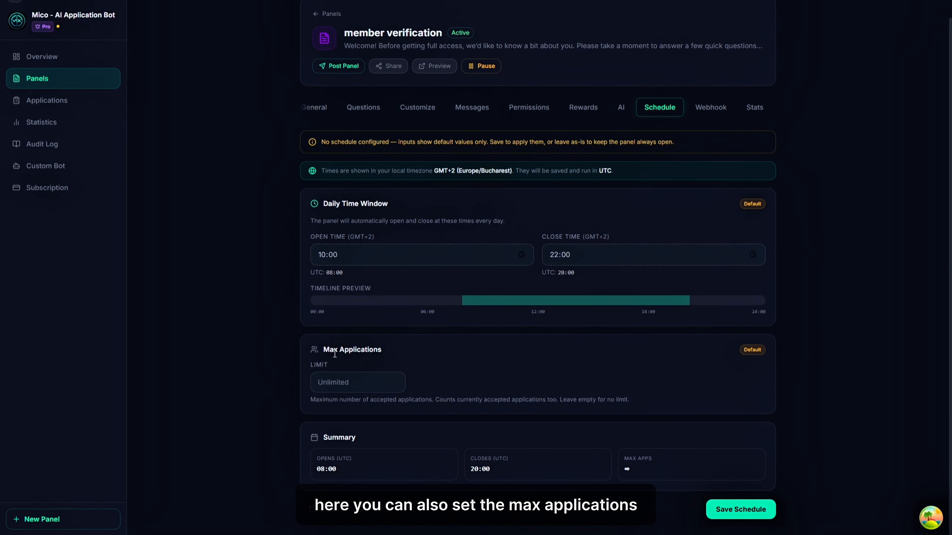
click(381, 384)
text(1)
key(BackSpace)
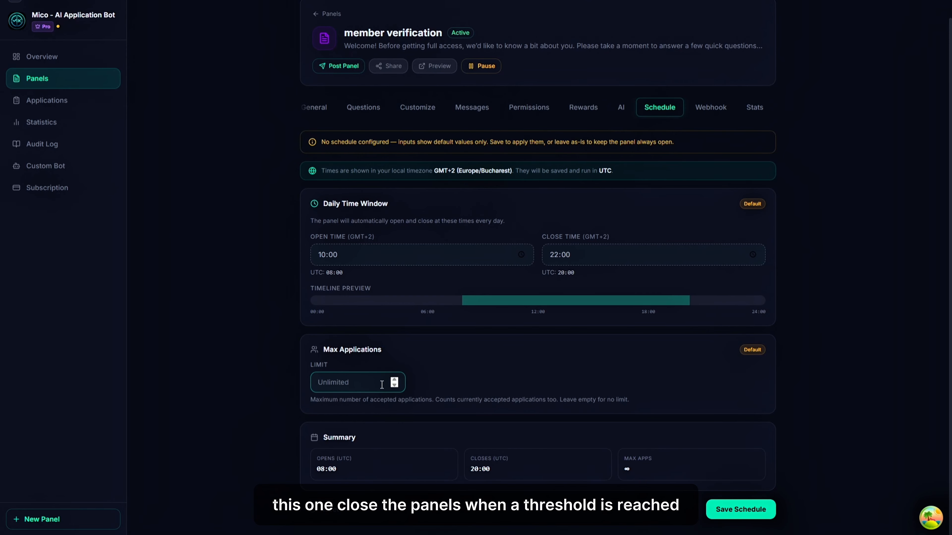
click(565, 361)
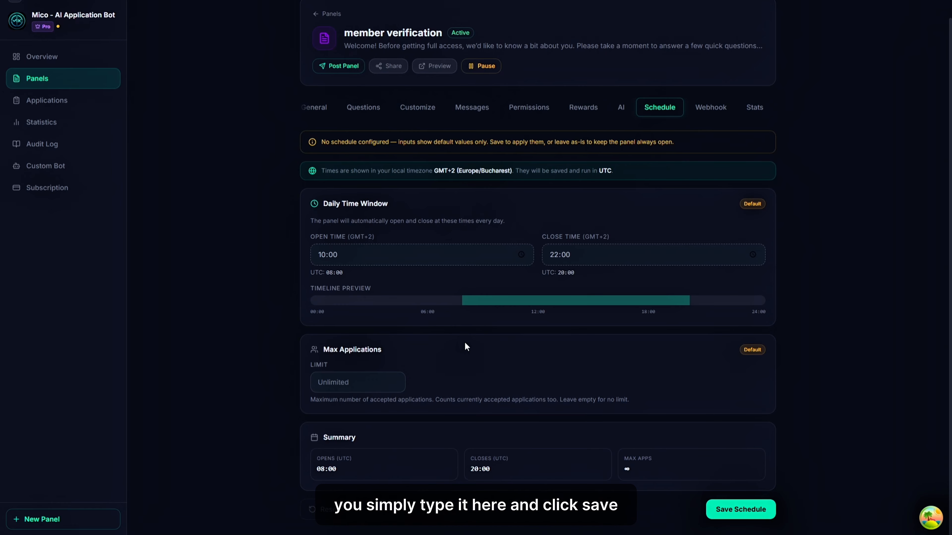
click(340, 384)
text(150)
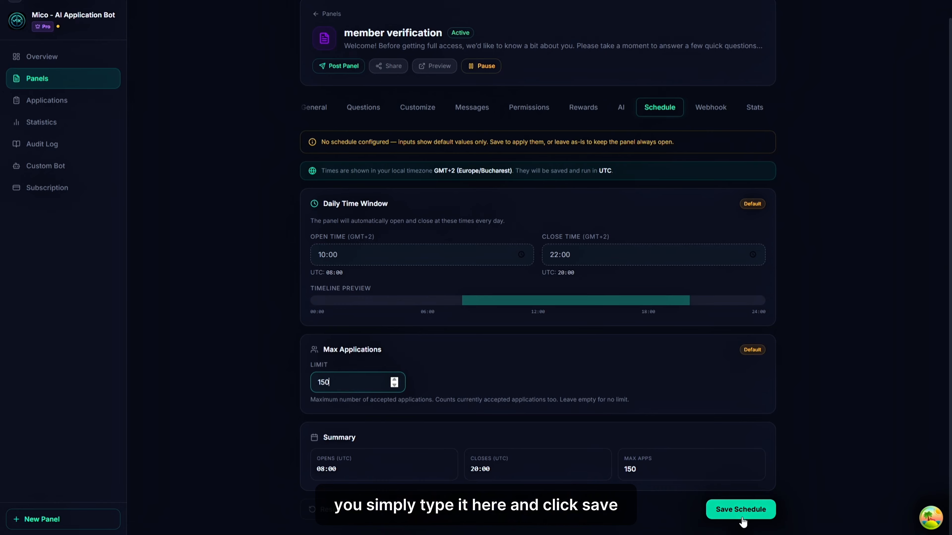
key(BackSpace)
key(BackSpace)
key(BackSpace)
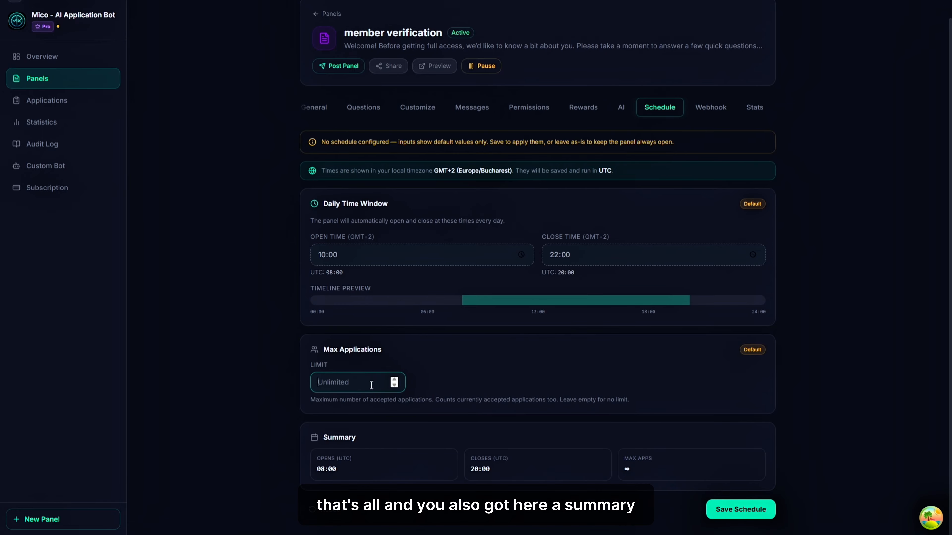
Examine the schedule Summary with its opening time, closing time and maximum applications
drag(297, 436, 703, 471)
click(703, 470)
scroll(761, 407, up, 1)
scroll(773, 399, down, 1)
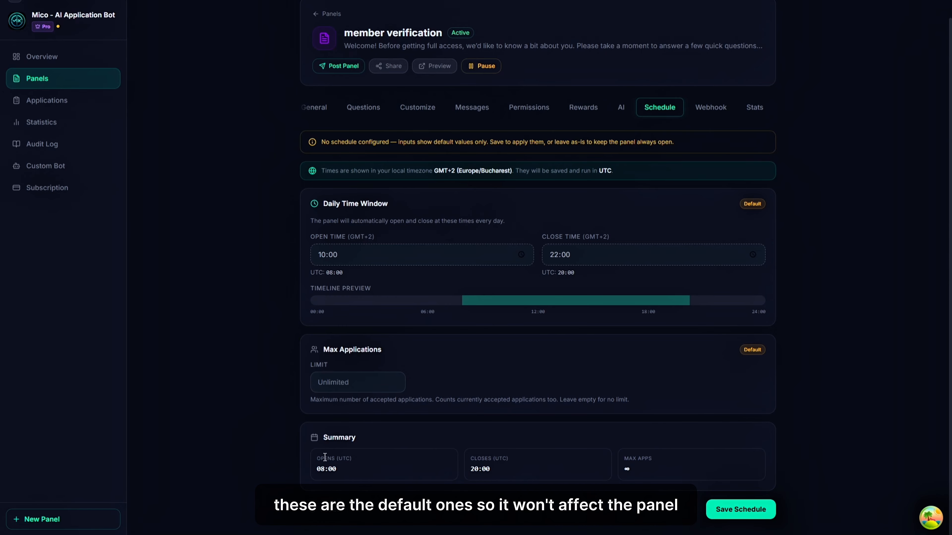
Try Bearer Token authentication in the webhook settings, switch the type back to None and enable the On Submit event
scroll(384, 444, up, 1)
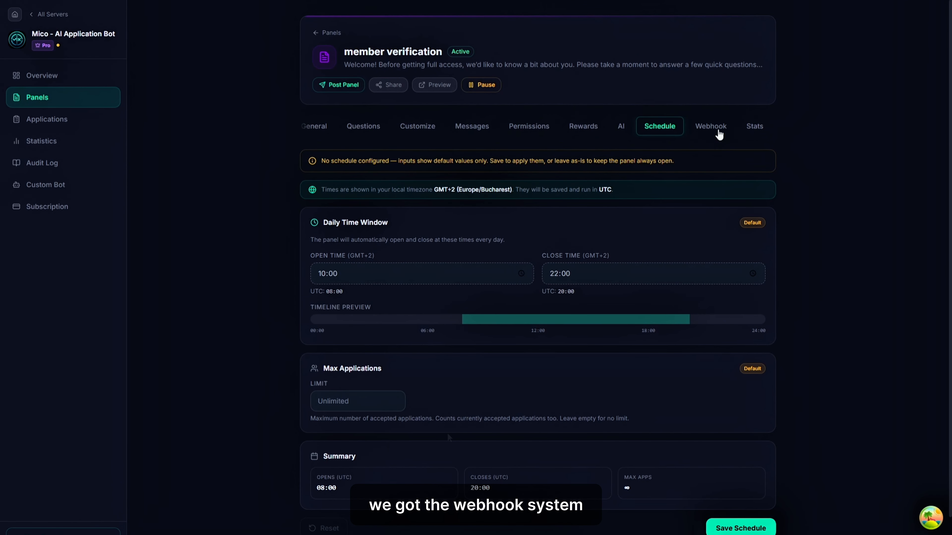
click(717, 130)
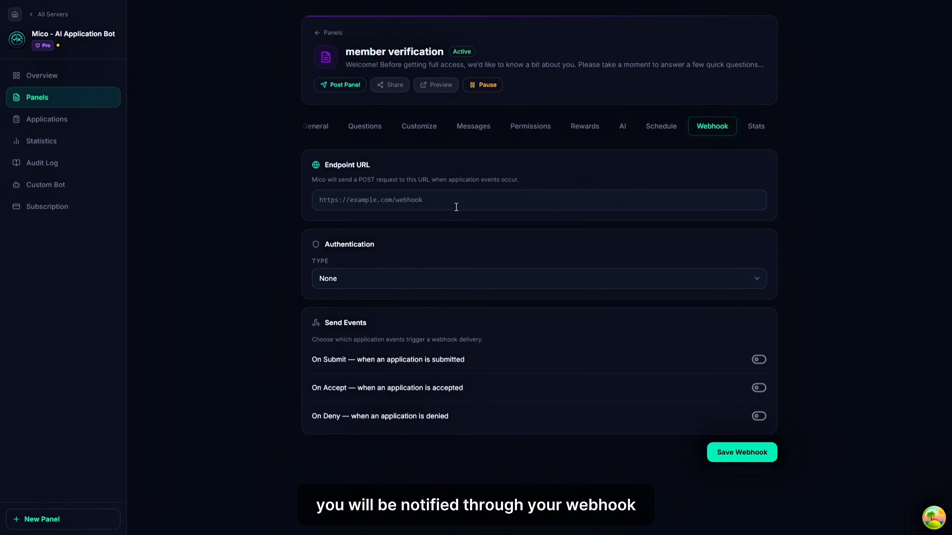
click(446, 282)
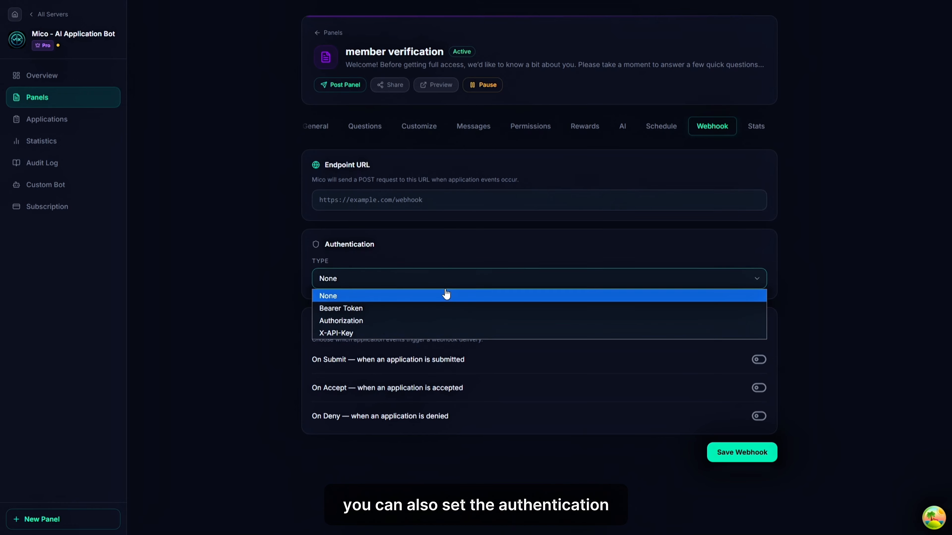
click(444, 310)
click(389, 280)
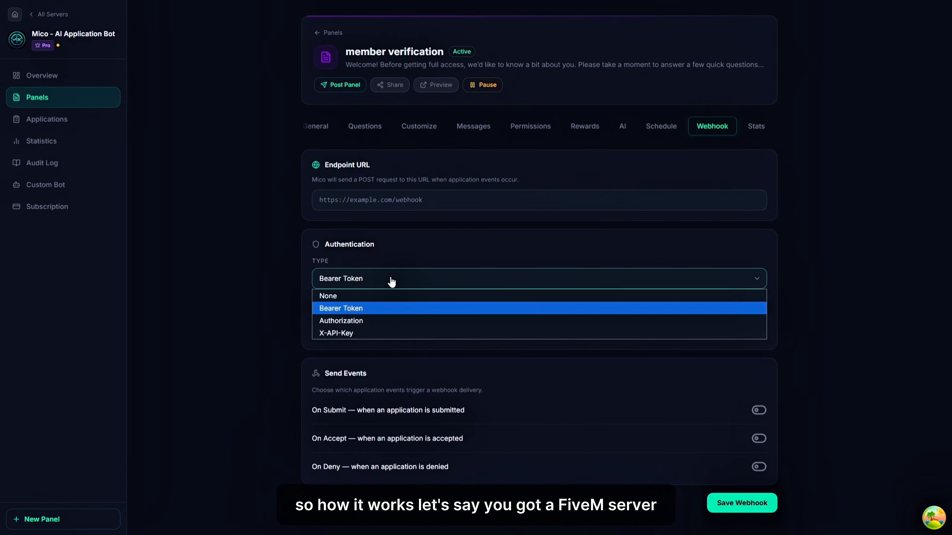
click(431, 296)
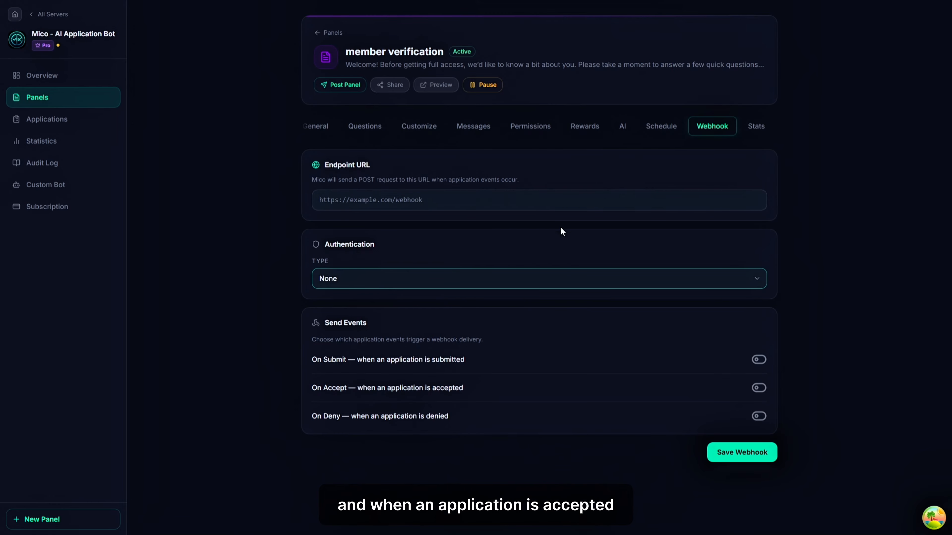
click(760, 360)
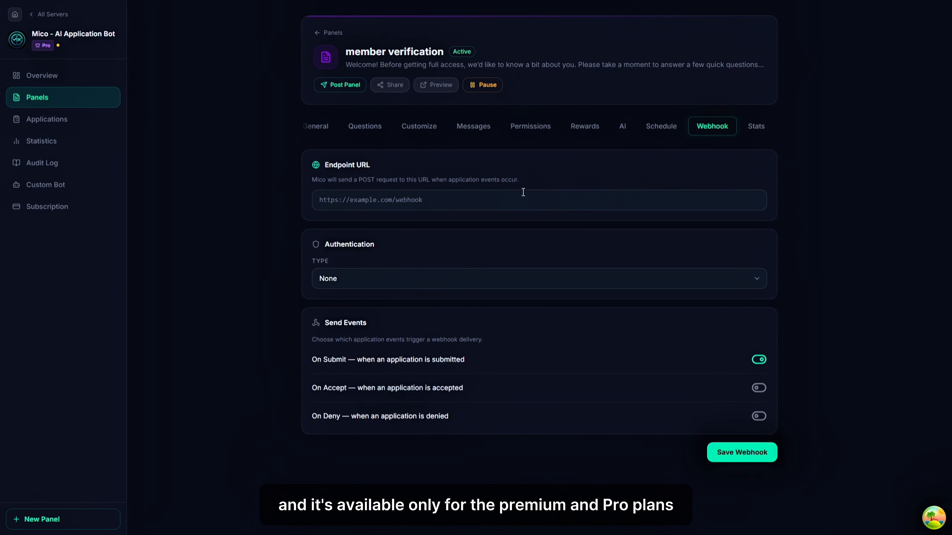
Examine the panel's application statistics, including the Application Breakdown and the time frame options All Time and March 2026
click(757, 127)
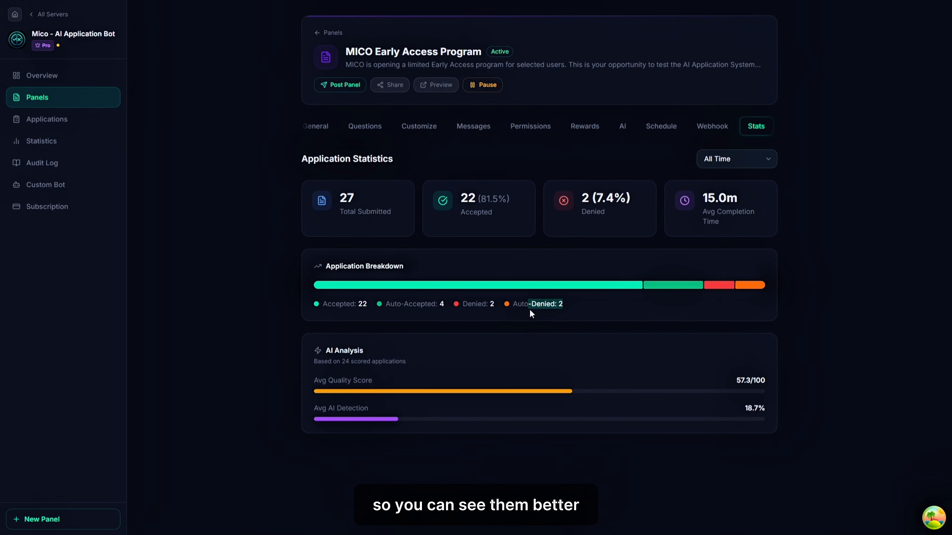
drag(385, 304, 598, 307)
click(341, 312)
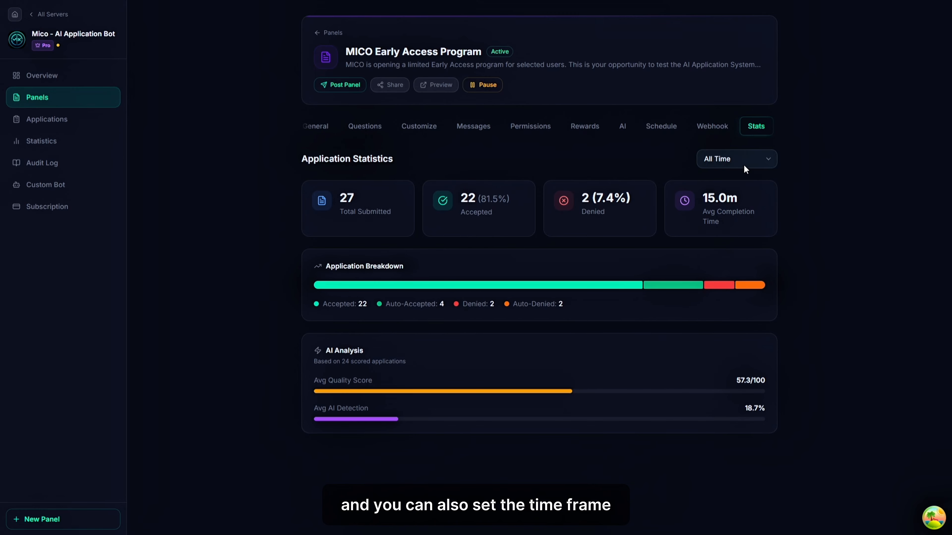
click(727, 161)
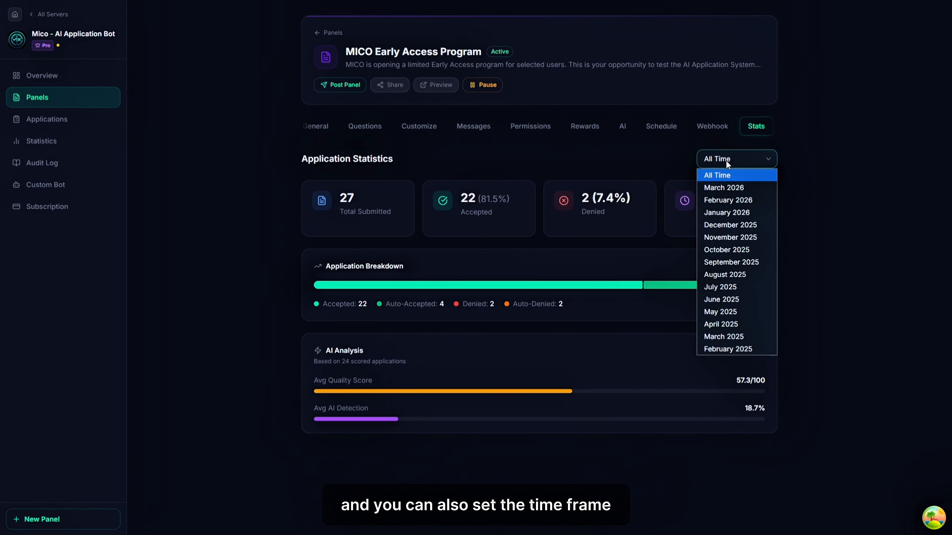
click(729, 176)
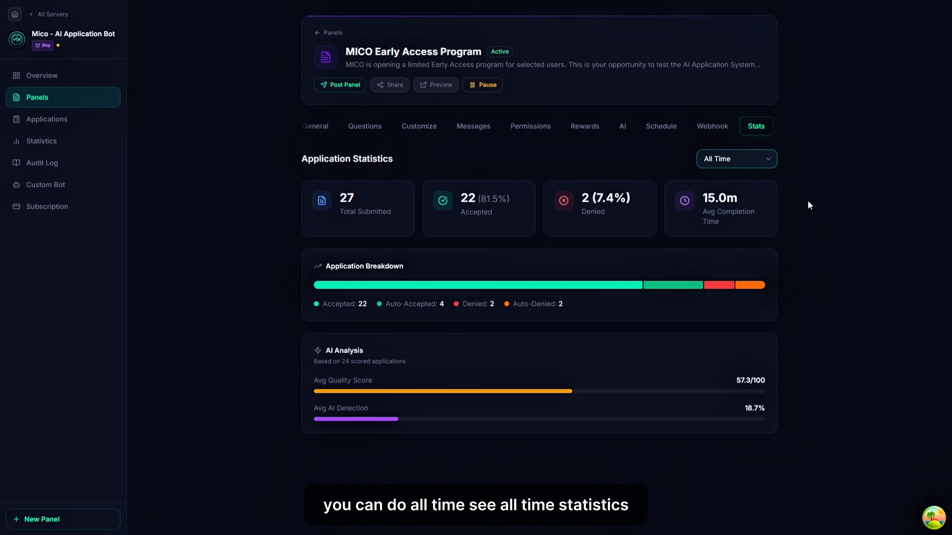
click(748, 165)
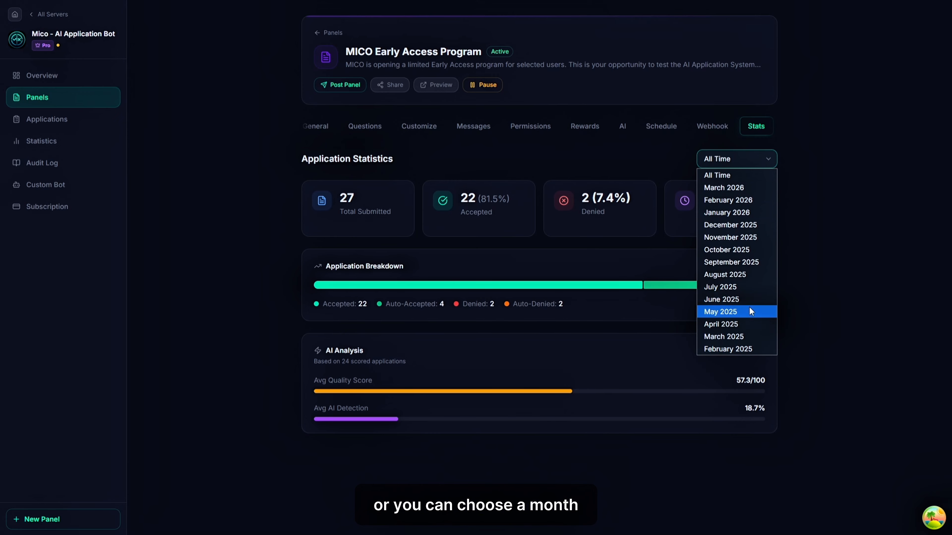
click(746, 188)
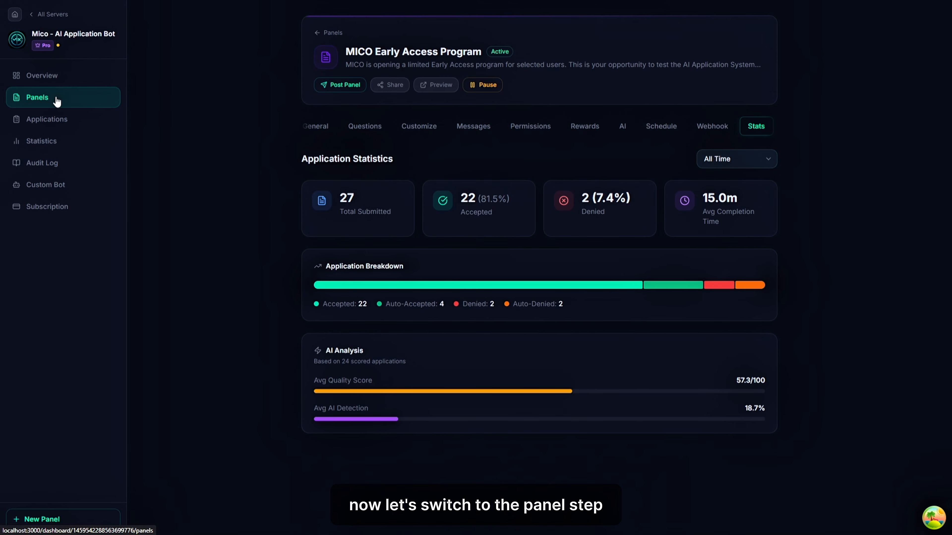
Open the member verification panel's preview from the panel list and examine the pending applications in the Manager View
click(56, 101)
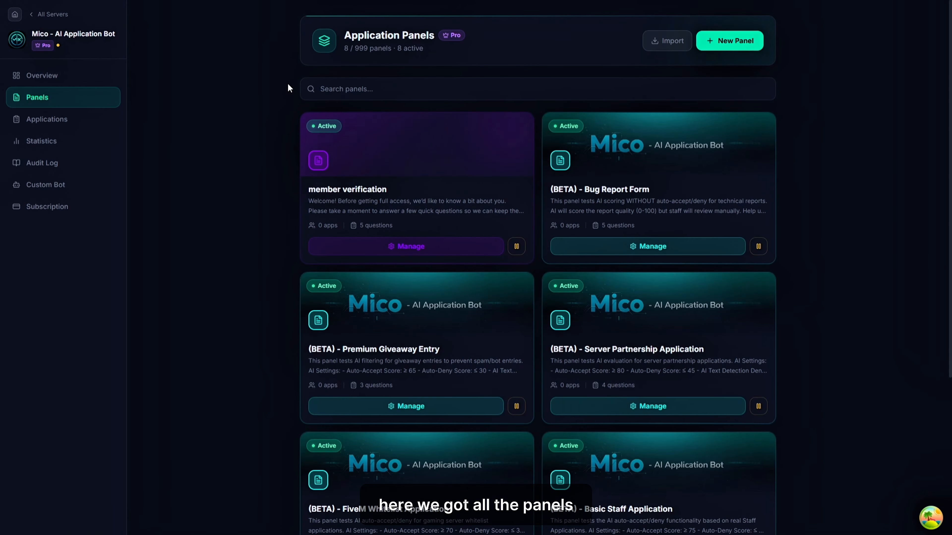
mouse_move(365, 132)
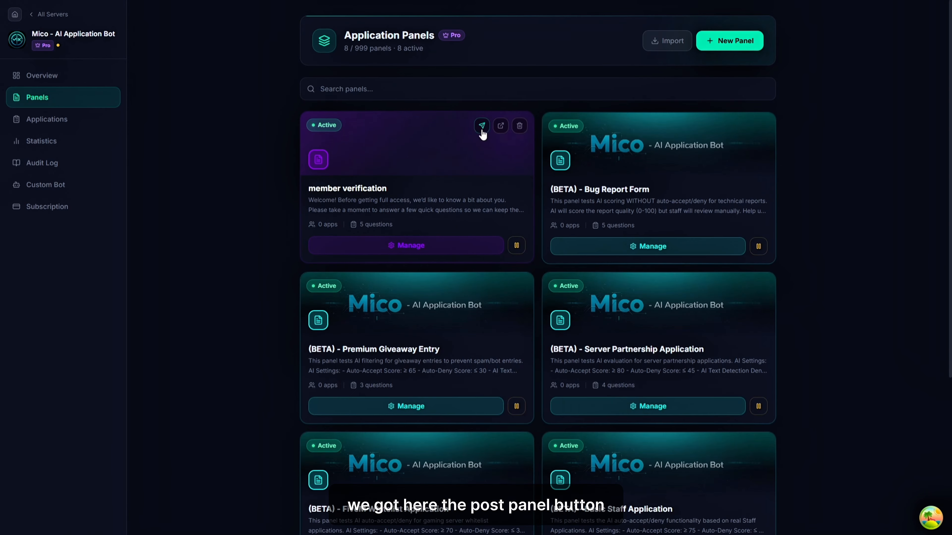
click(503, 127)
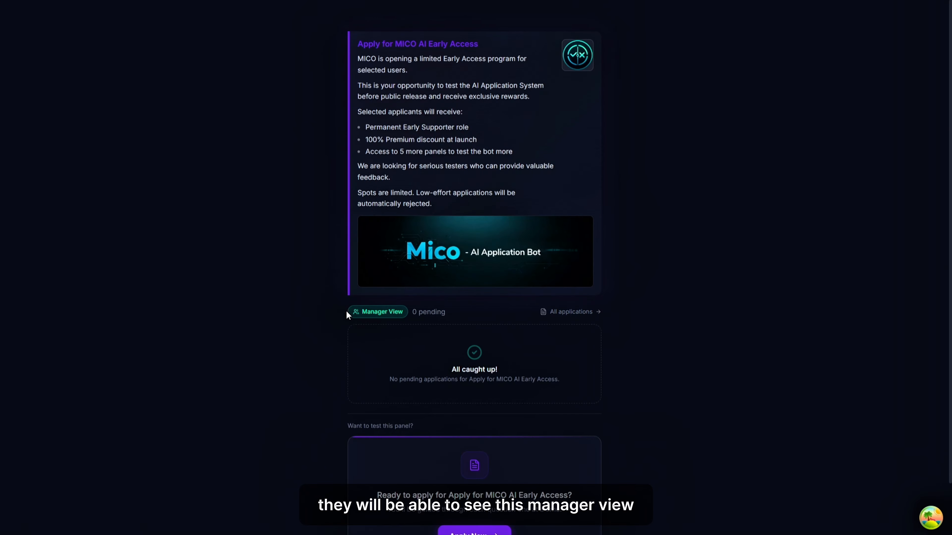
drag(346, 311, 604, 397)
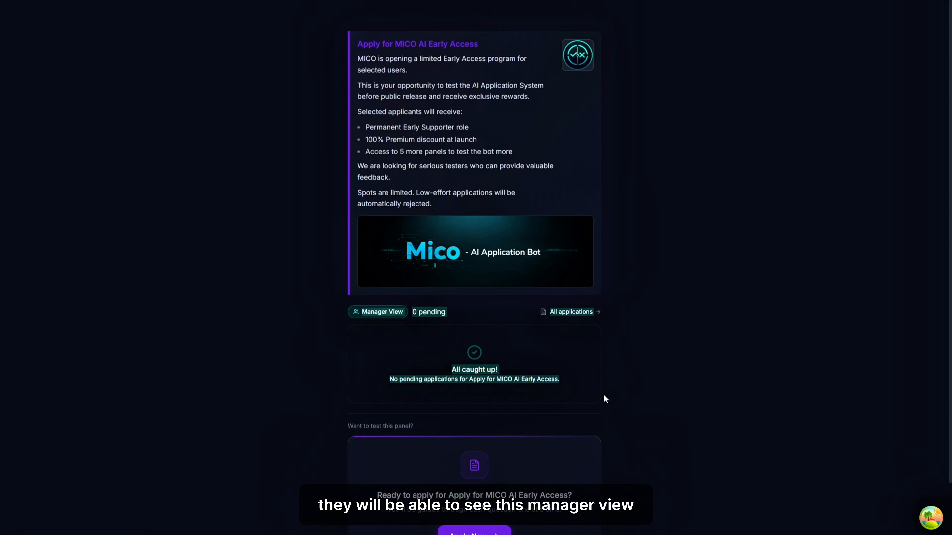
click(604, 398)
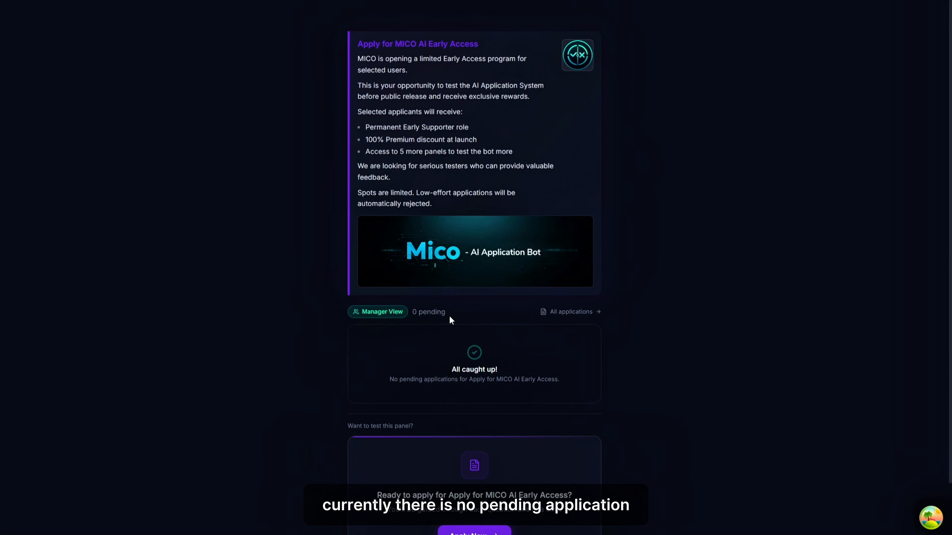
drag(450, 315, 413, 313)
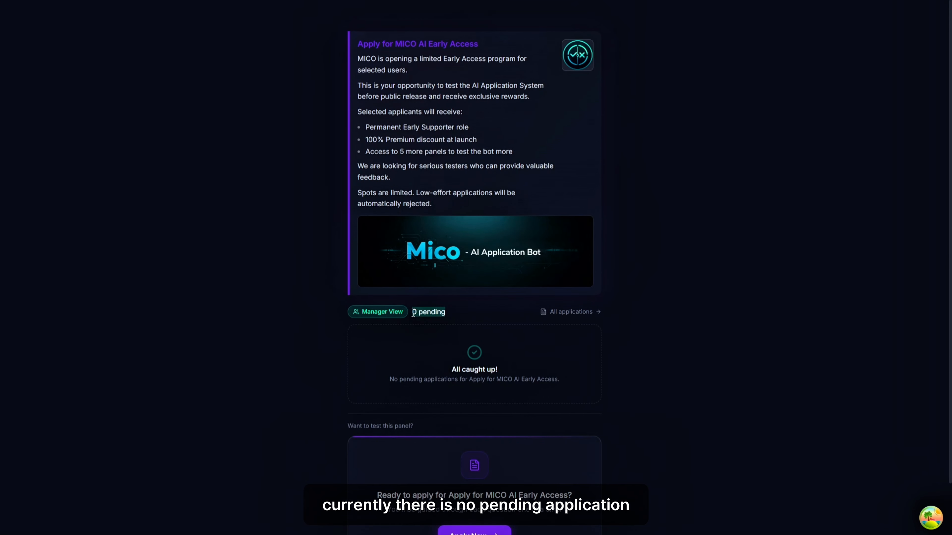
click(585, 390)
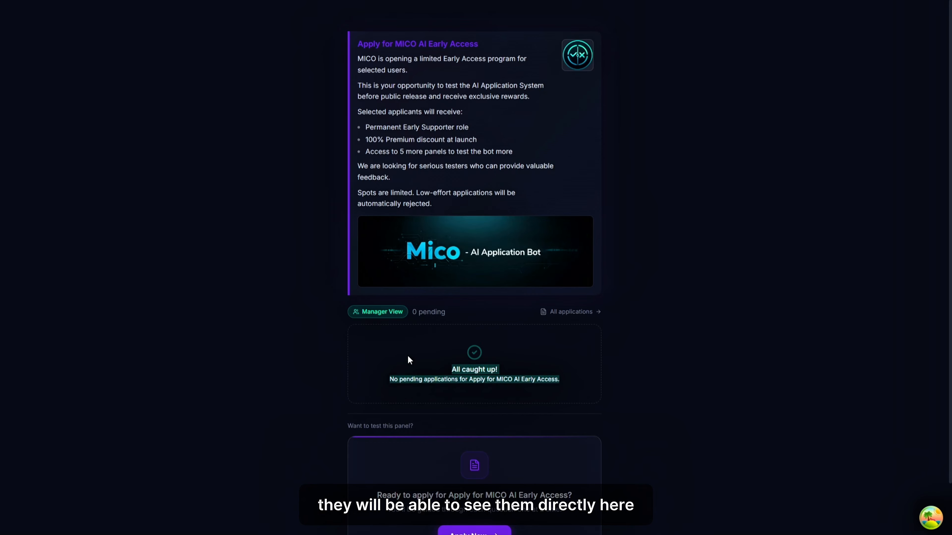
Open the list of all applications, open the newest cancelled application and view the applicant's history
click(579, 312)
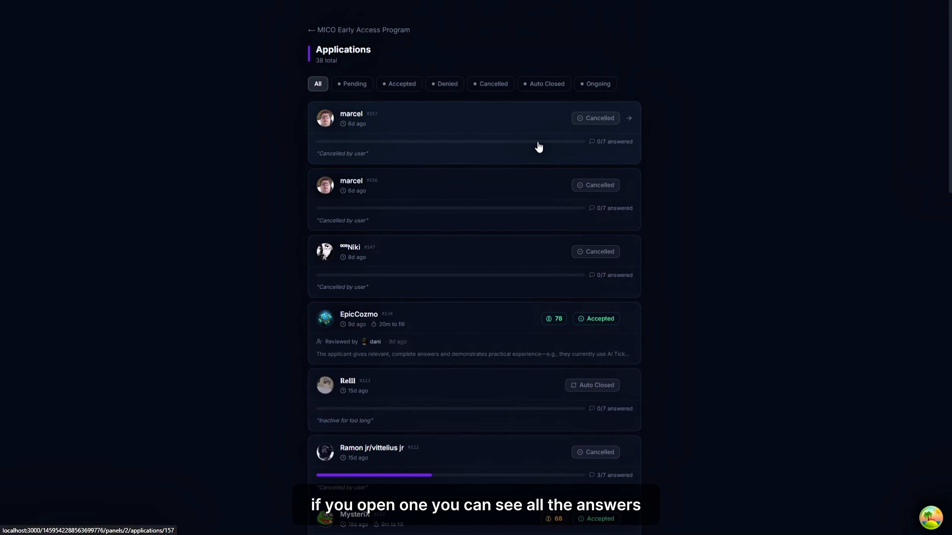
click(585, 227)
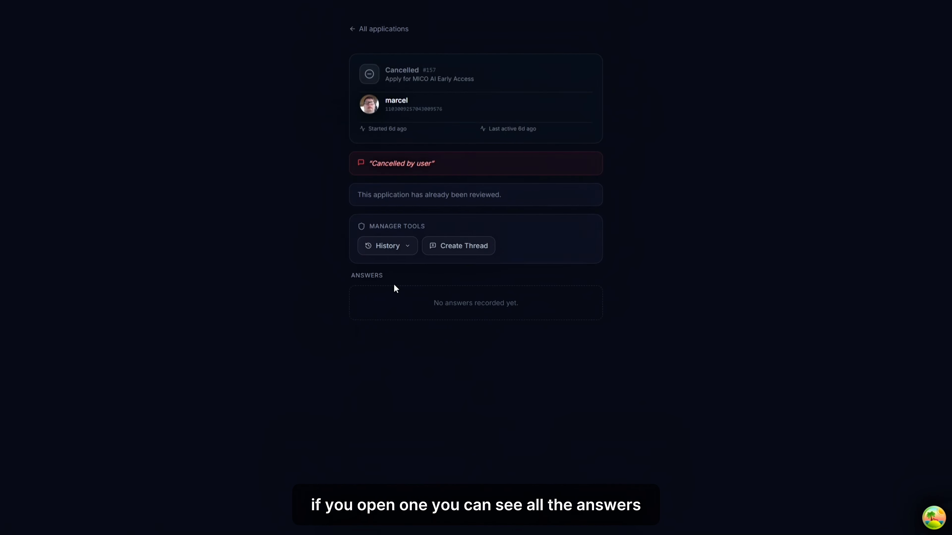
click(406, 252)
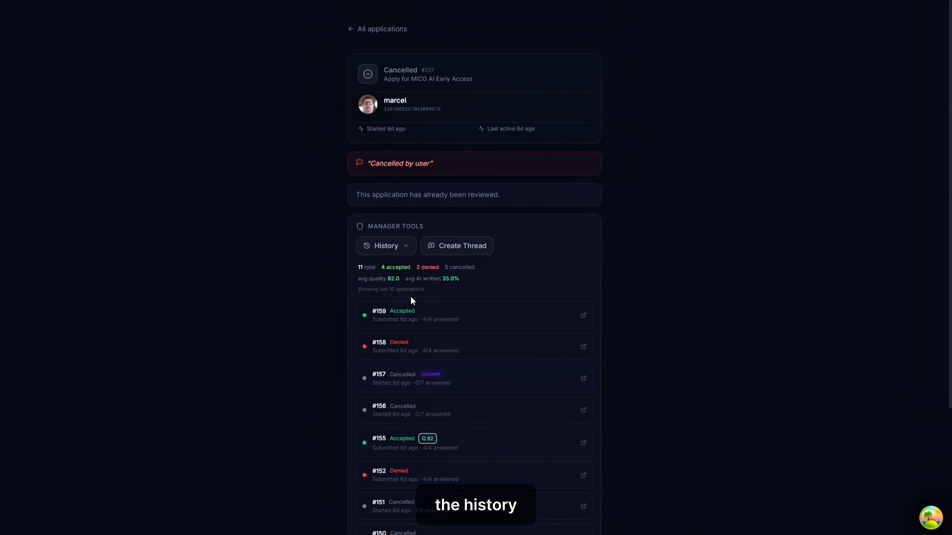
click(406, 251)
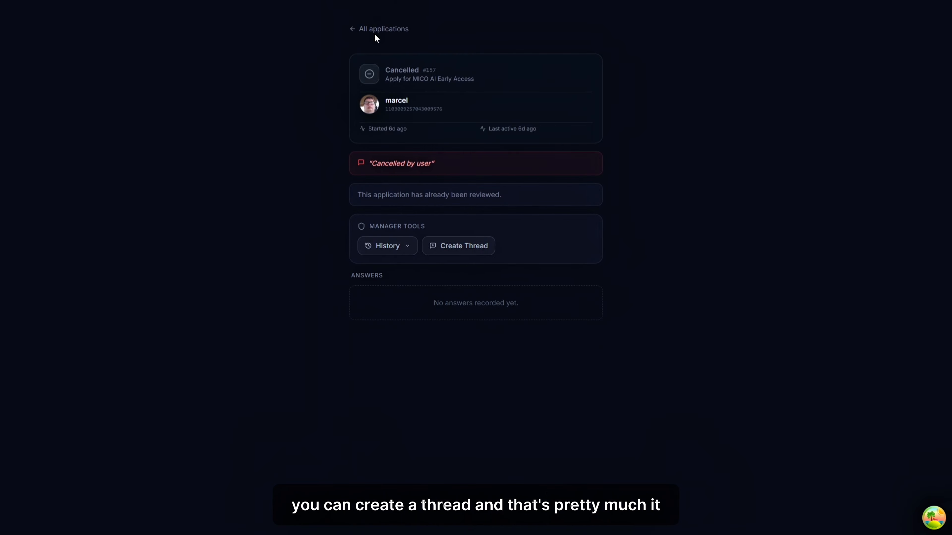
click(392, 47)
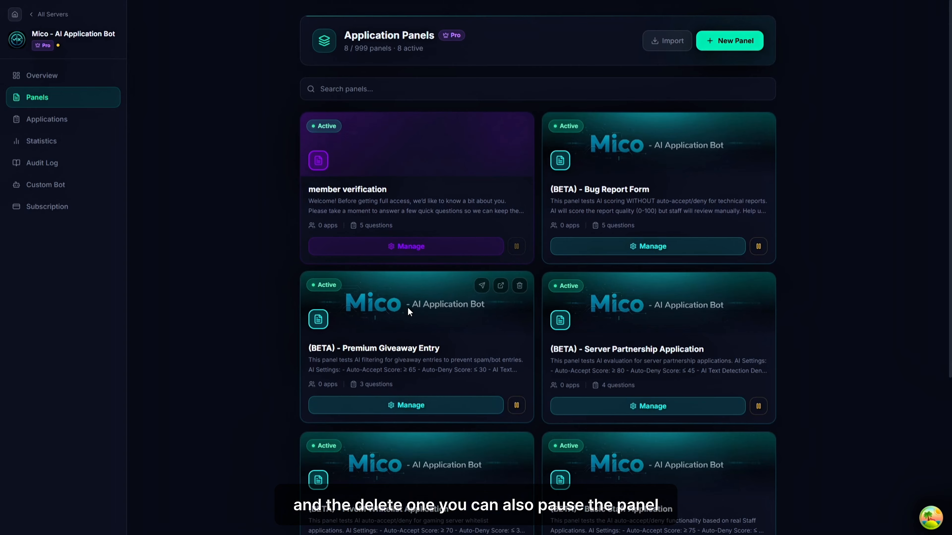
Pause the member verification panel and activate it again
click(516, 246)
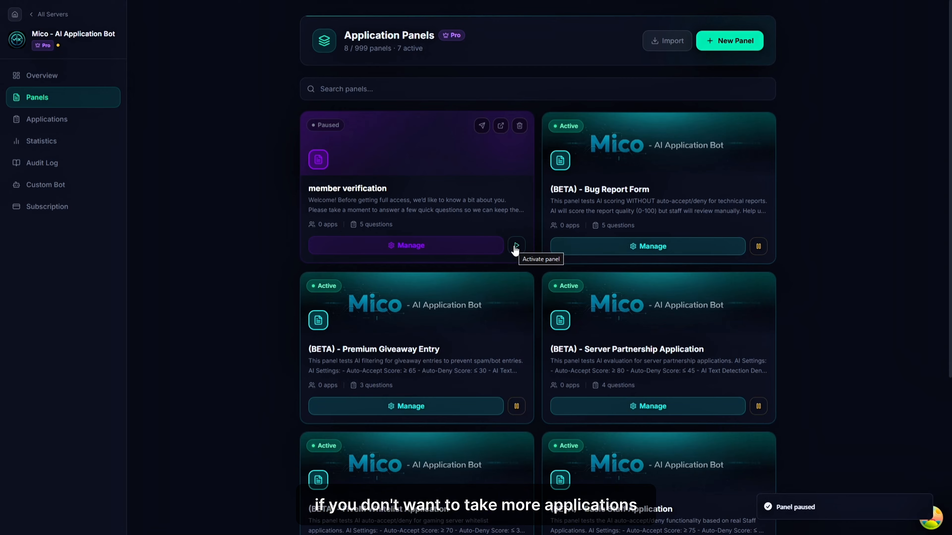
click(516, 246)
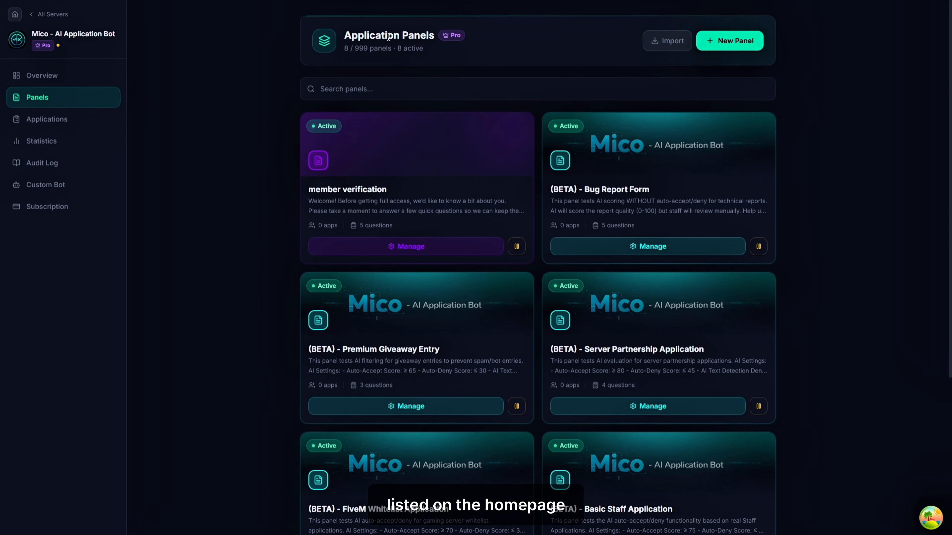
Open the member verification panel's sharing options and copy its import key
click(382, 248)
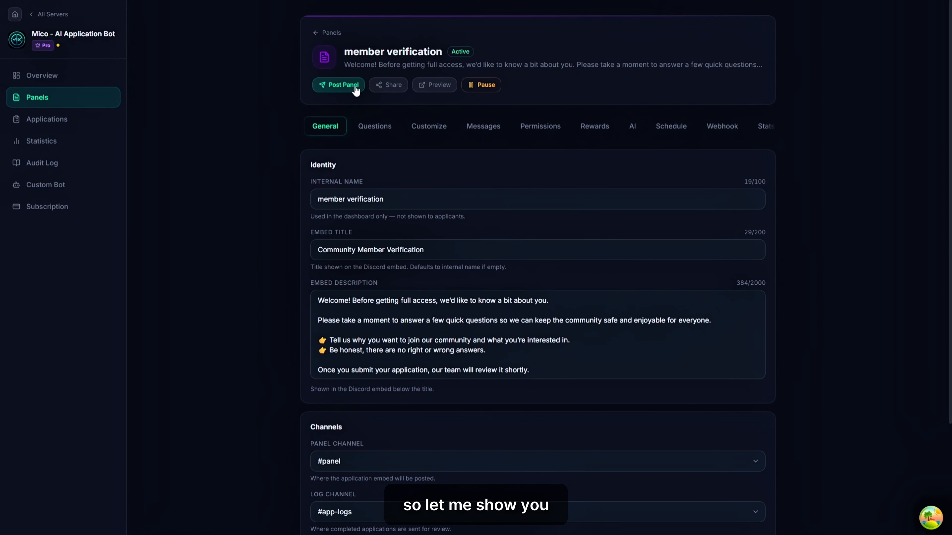
click(388, 88)
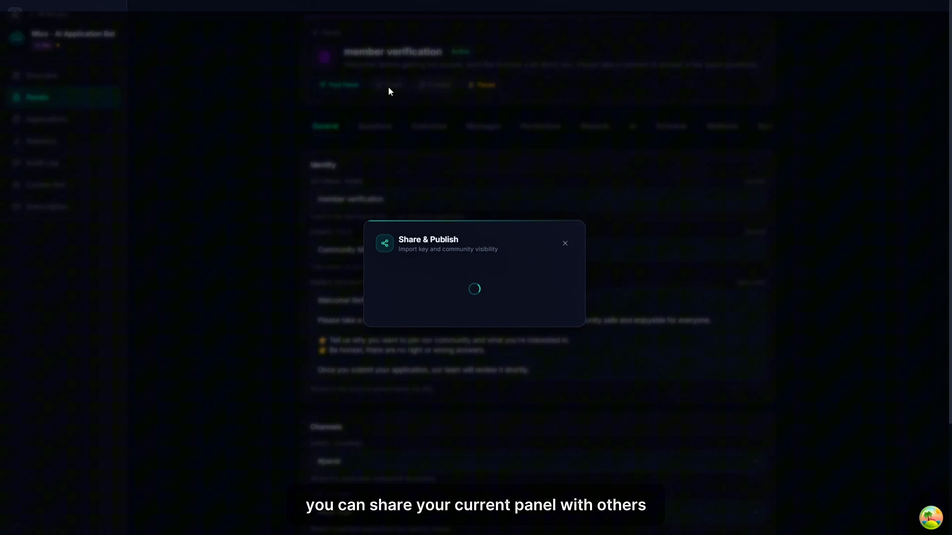
click(560, 269)
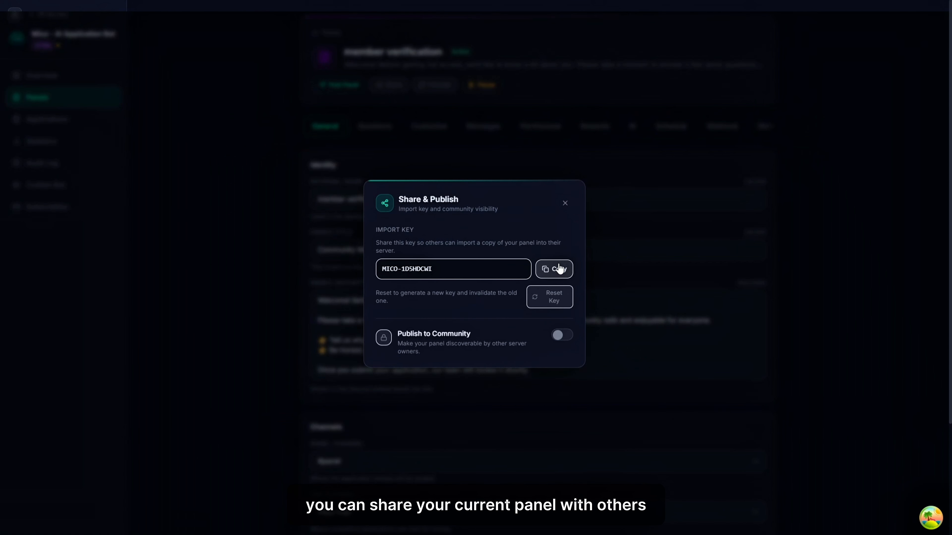
click(455, 269)
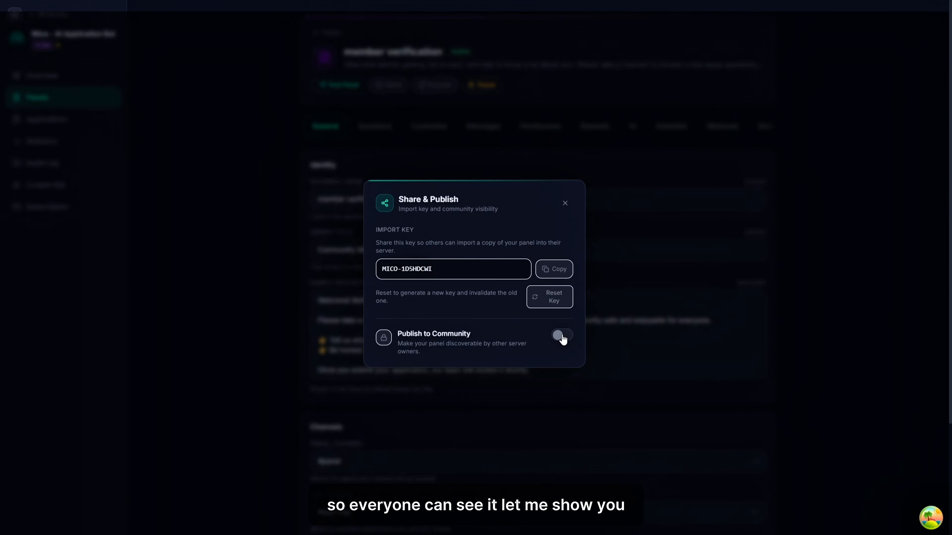
click(557, 268)
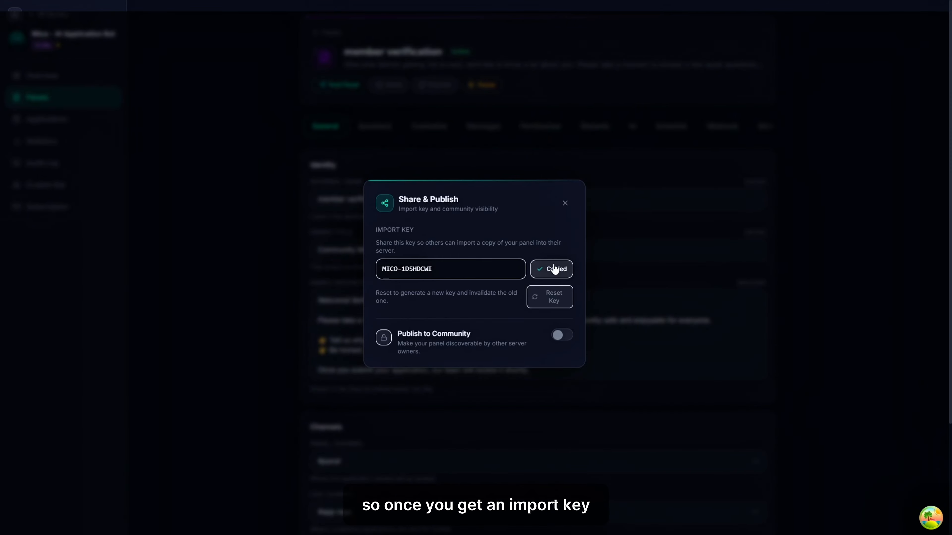
click(565, 203)
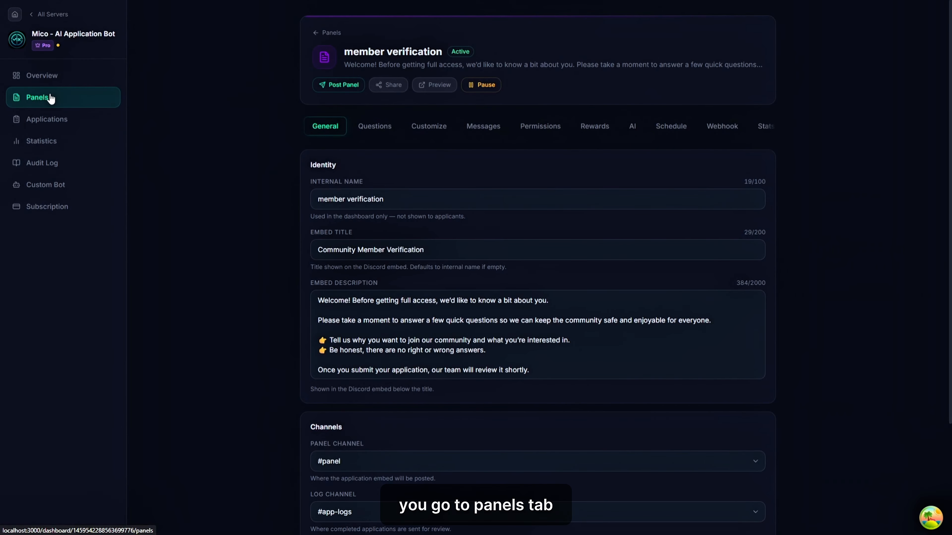
Try to import a panel into the server with the copied import key, and close the import dialog
click(51, 97)
click(665, 45)
click(443, 263)
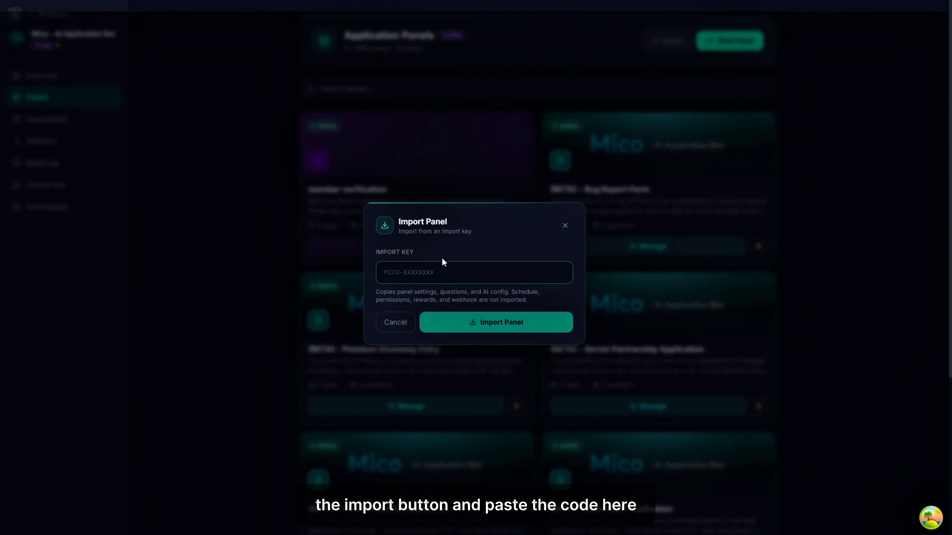
key(ctrl+v)
click(477, 322)
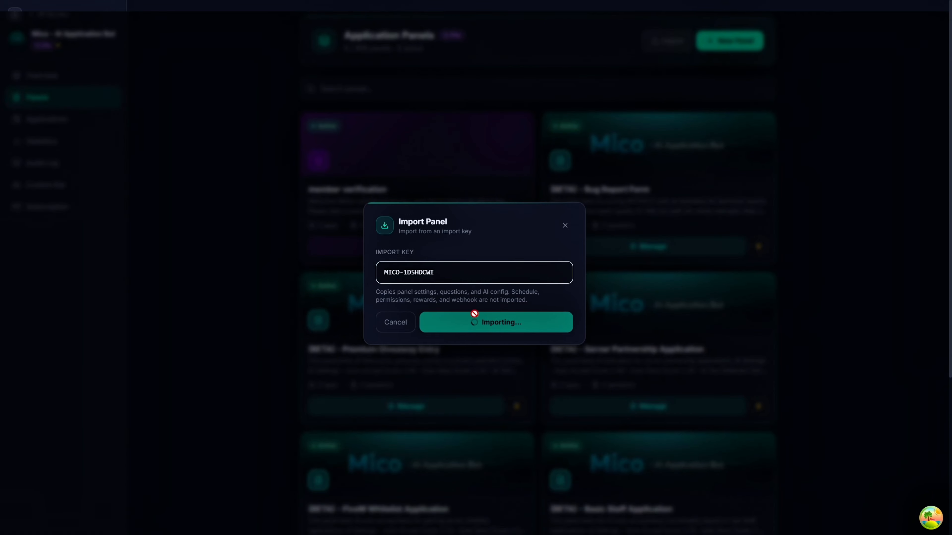
mouse_move(556, 284)
mouse_down()
mouse_move(375, 286)
mouse_move(548, 285)
mouse_up()
click(376, 286)
click(548, 285)
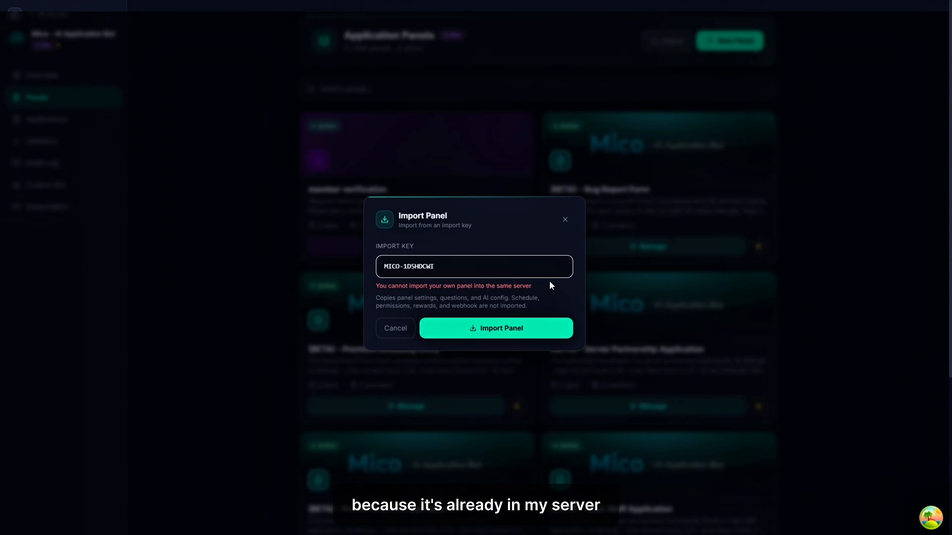
click(571, 221)
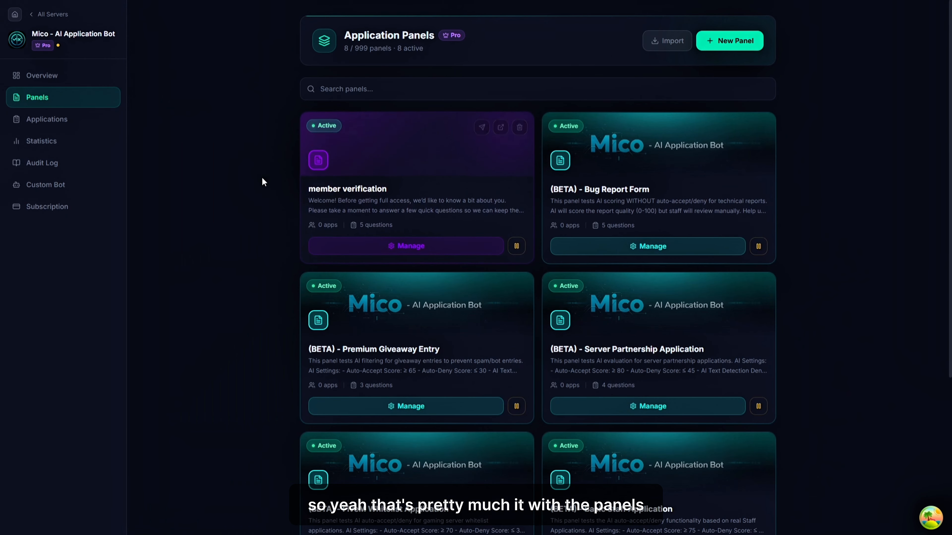